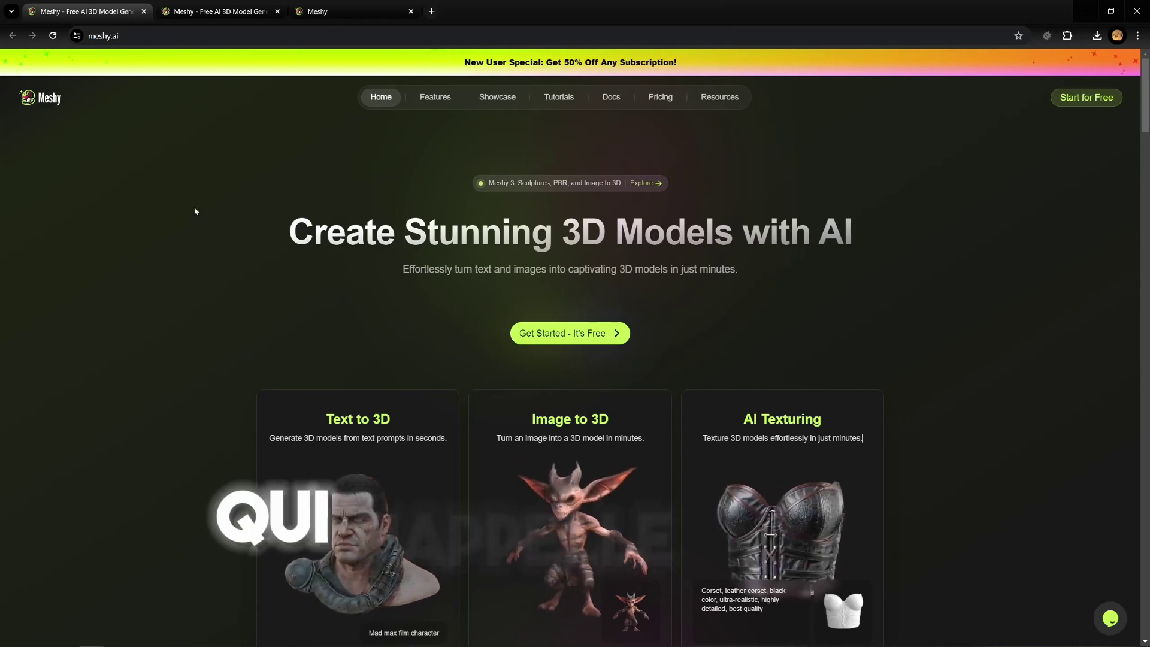
# Step: Load meshy.ai in a new browser tab and get started with the free web app
pyautogui.click(430, 11)
pyautogui.write('meshy.ai')
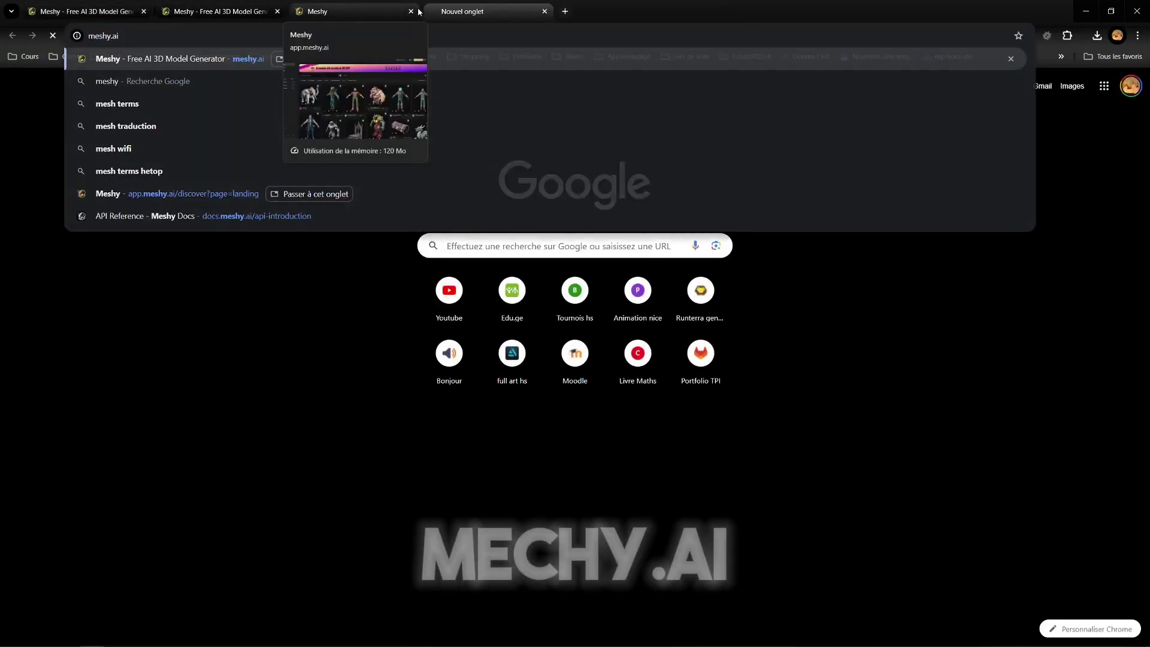
pyautogui.press('Return')
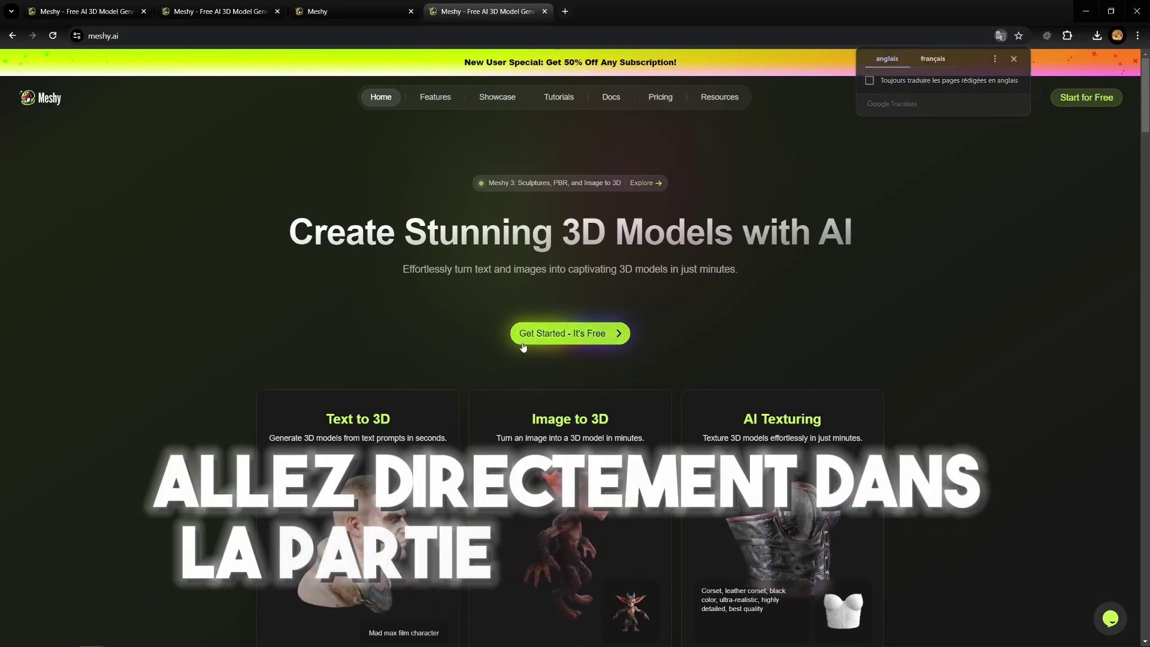
pyautogui.click(523, 337)
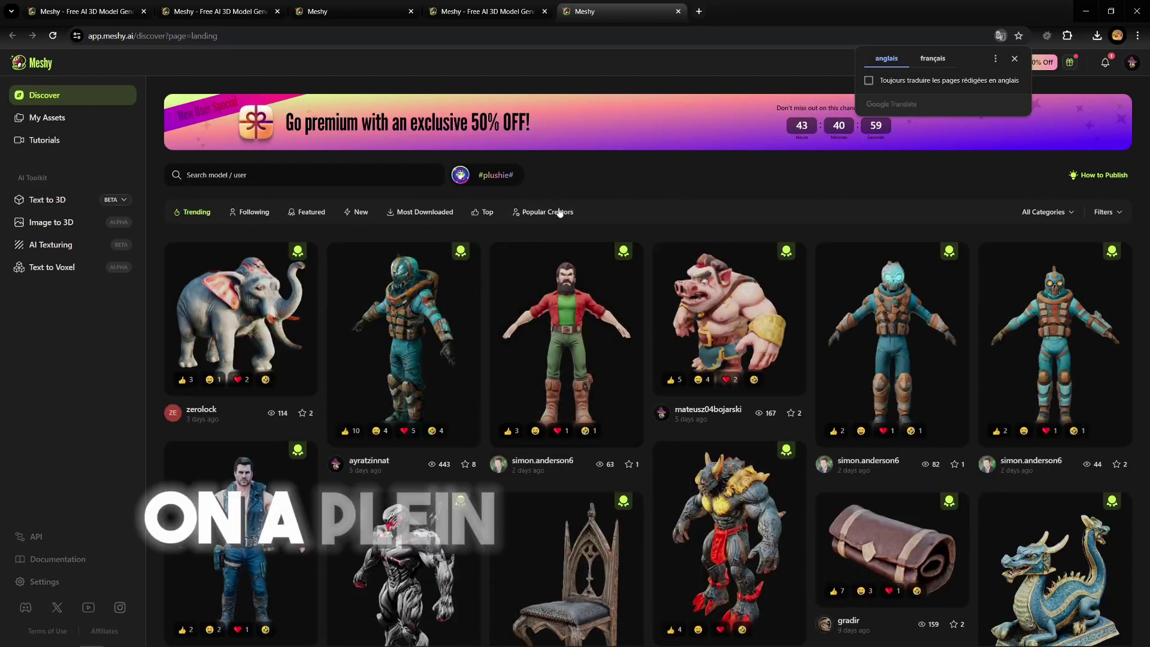
# Step: Inspect the community's gothic Dark Souls chair model from several angles, and close its details
pyautogui.scroll(-2, 559, 213)
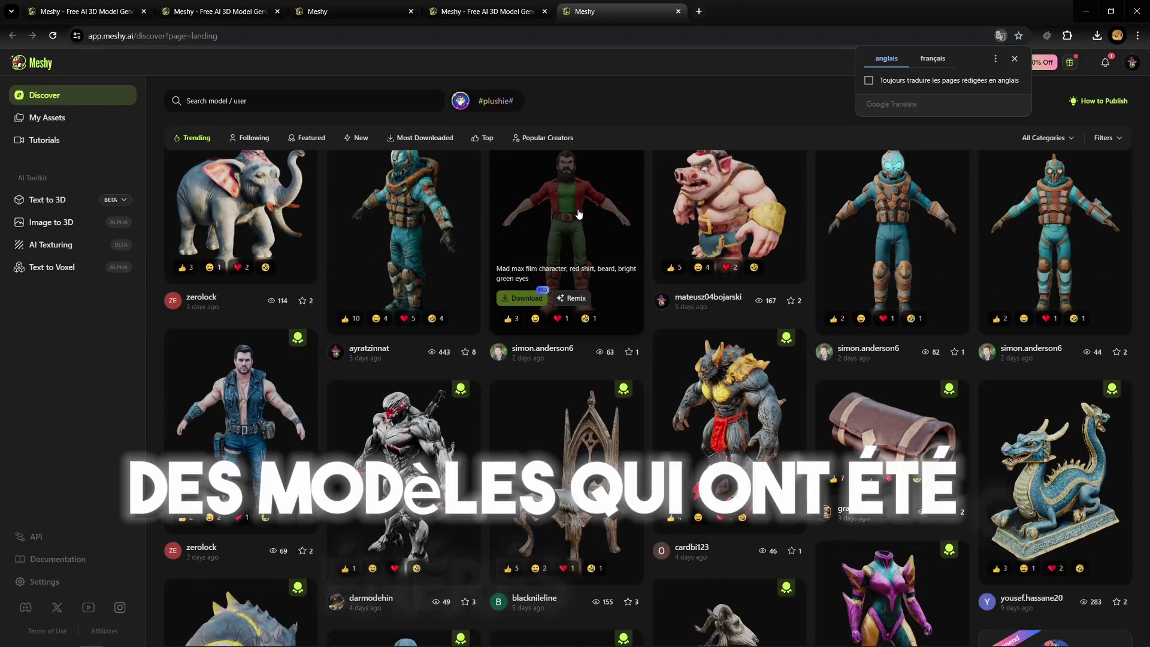
pyautogui.scroll(-3, 579, 214)
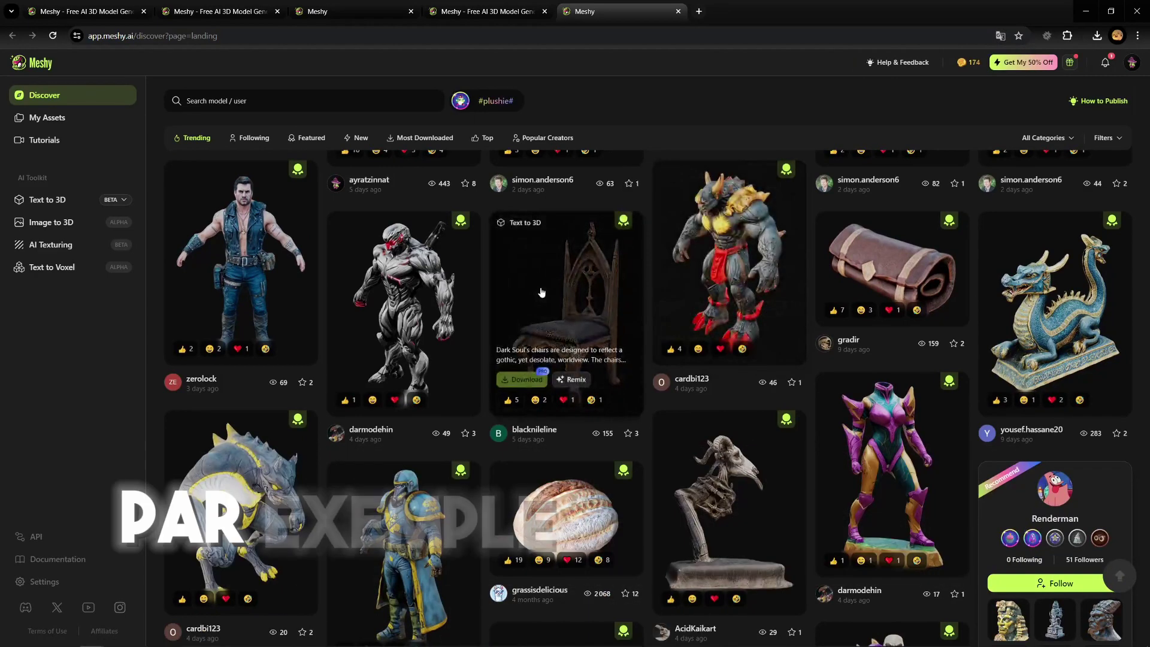
pyautogui.click(567, 307)
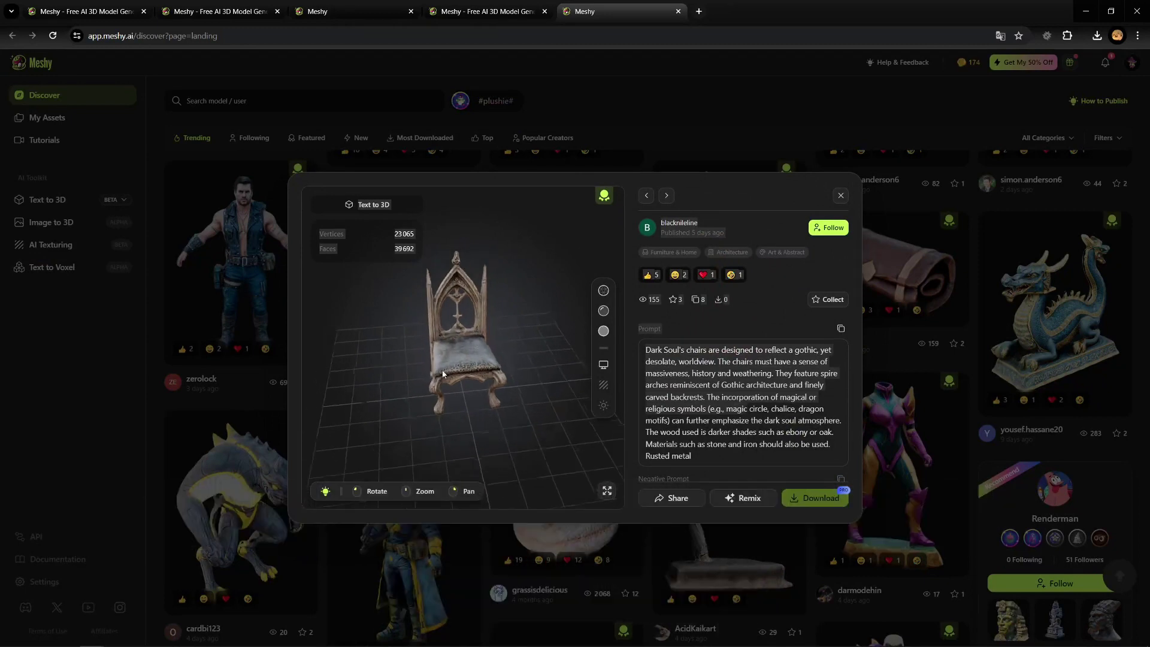
pyautogui.moveTo(487, 358)
pyautogui.mouseDown()
pyautogui.moveTo(393, 370)
pyautogui.moveTo(495, 346)
pyautogui.moveTo(440, 362)
pyautogui.moveTo(475, 371)
pyautogui.mouseUp()
pyautogui.moveTo(514, 324); pyautogui.dragTo(480, 388)
pyautogui.moveTo(484, 345); pyautogui.dragTo(502, 360)
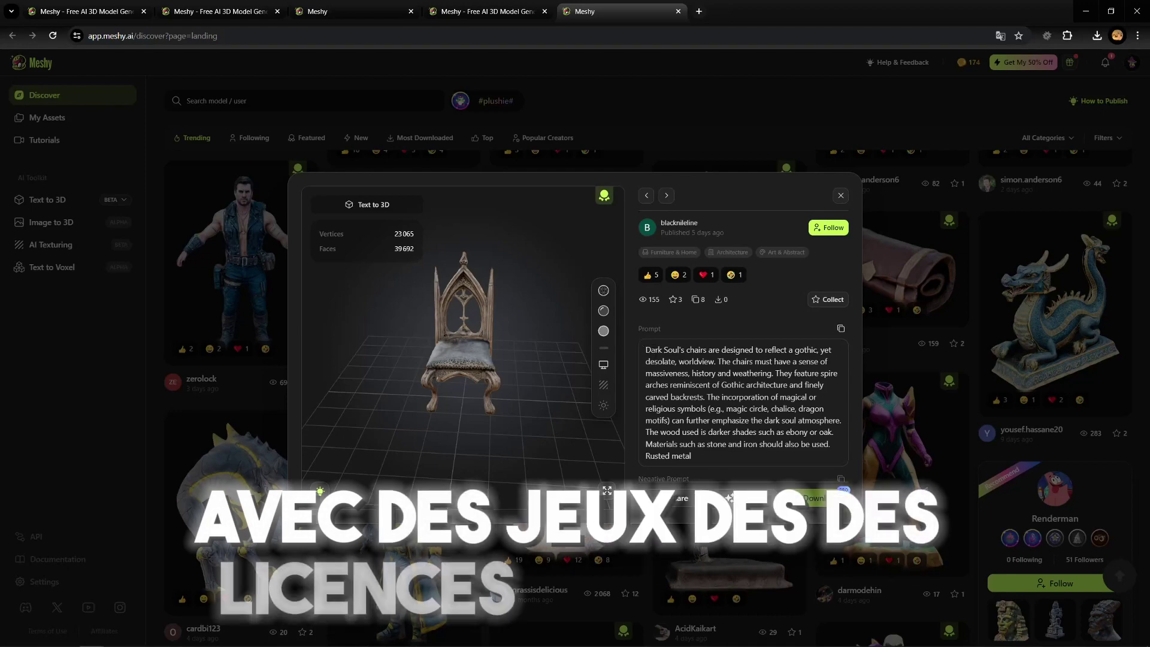
pyautogui.moveTo(396, 319); pyautogui.dragTo(496, 358)
pyautogui.moveTo(422, 366); pyautogui.dragTo(397, 381)
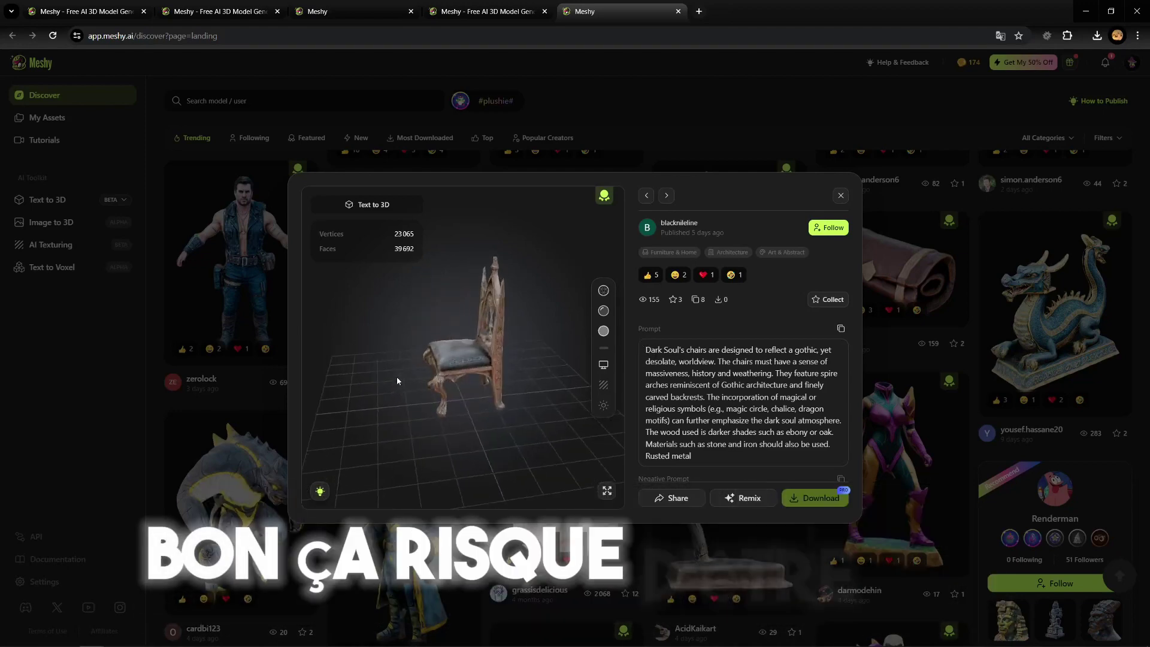
pyautogui.moveTo(471, 395); pyautogui.dragTo(488, 378)
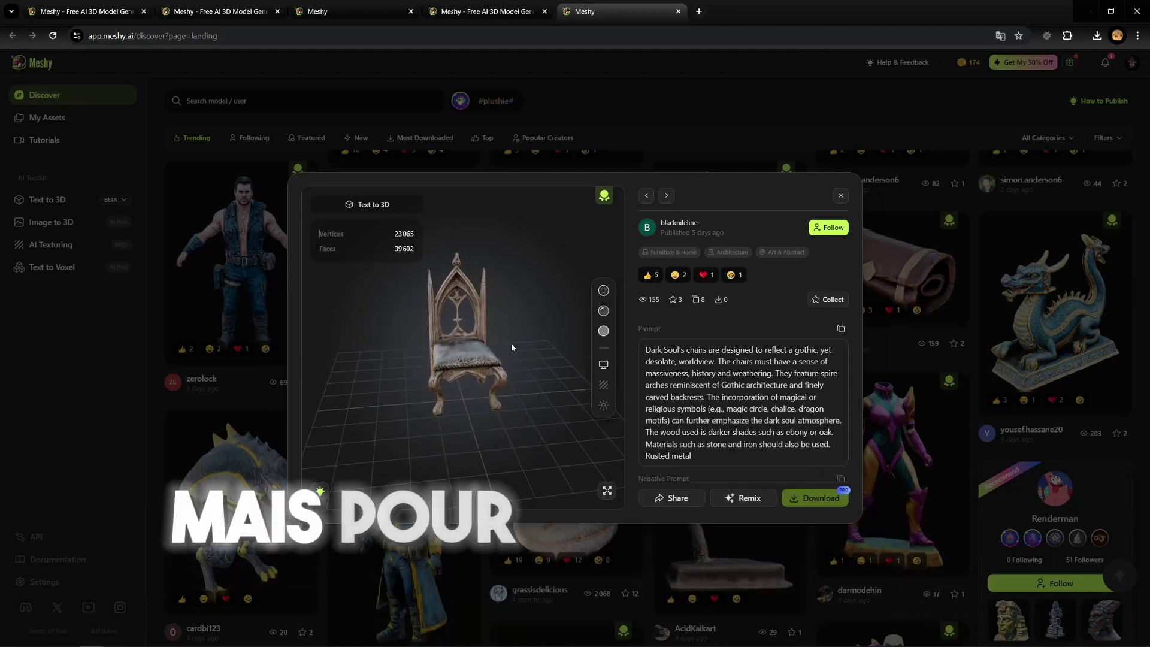
pyautogui.moveTo(512, 347); pyautogui.dragTo(622, 355)
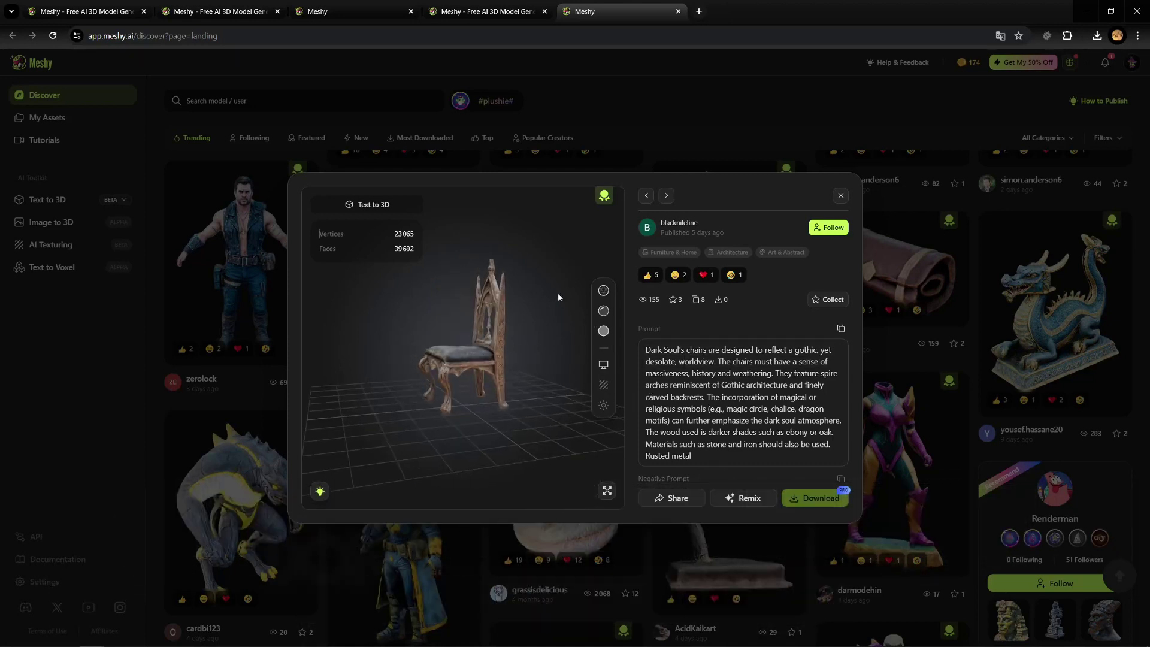
pyautogui.moveTo(437, 319); pyautogui.dragTo(785, 238)
pyautogui.click(841, 195)
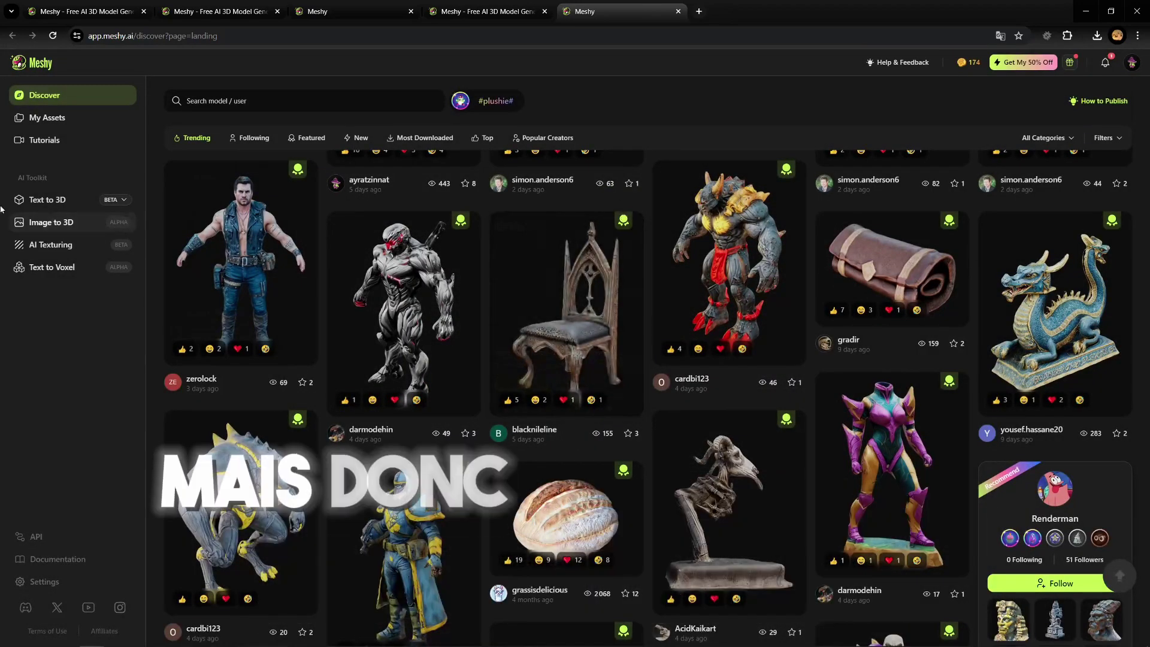
# Step: Start a Text to 3D generation with the prompt "a black chest wit a key"
pyautogui.click(48, 205)
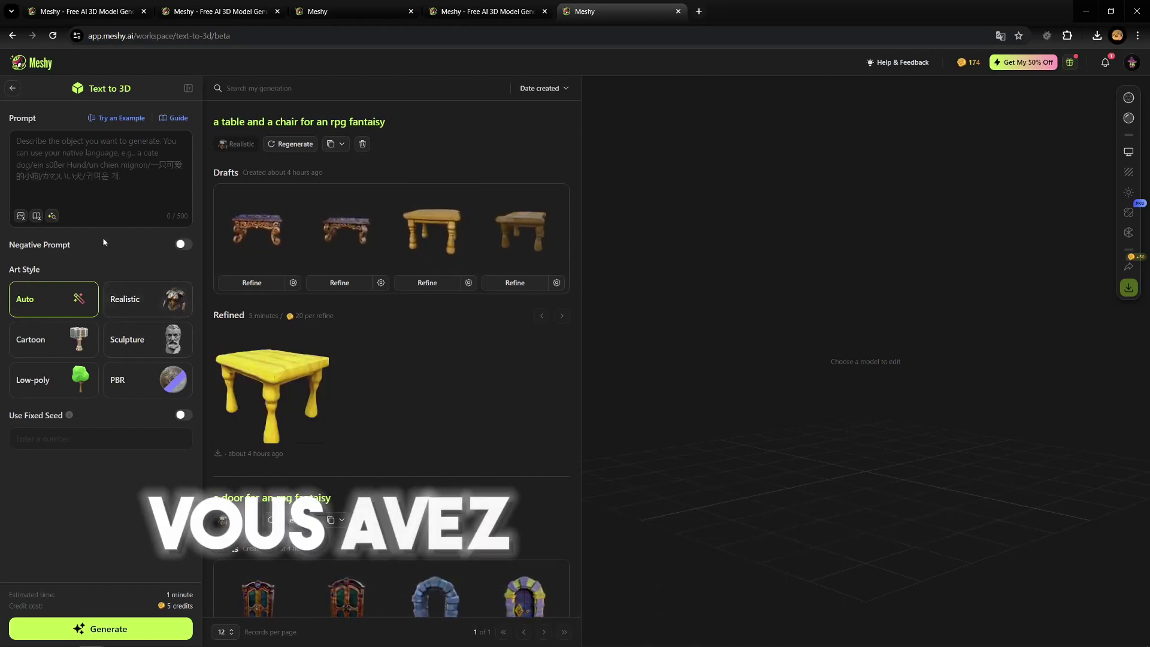
pyautogui.click(96, 174)
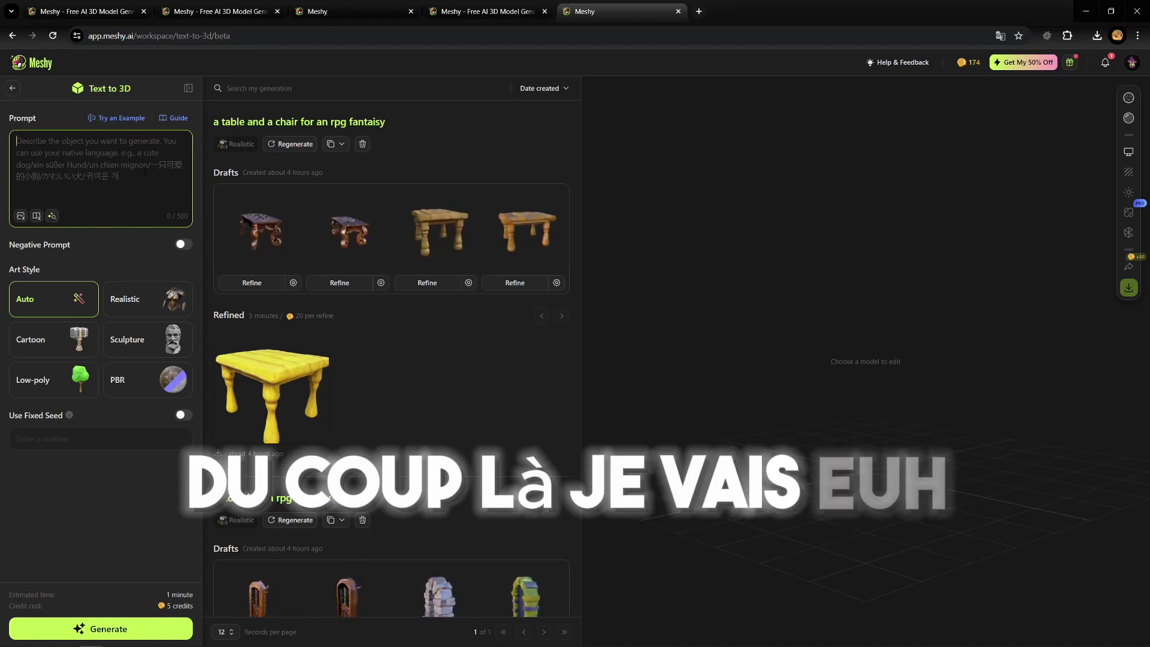
pyautogui.write('a ')
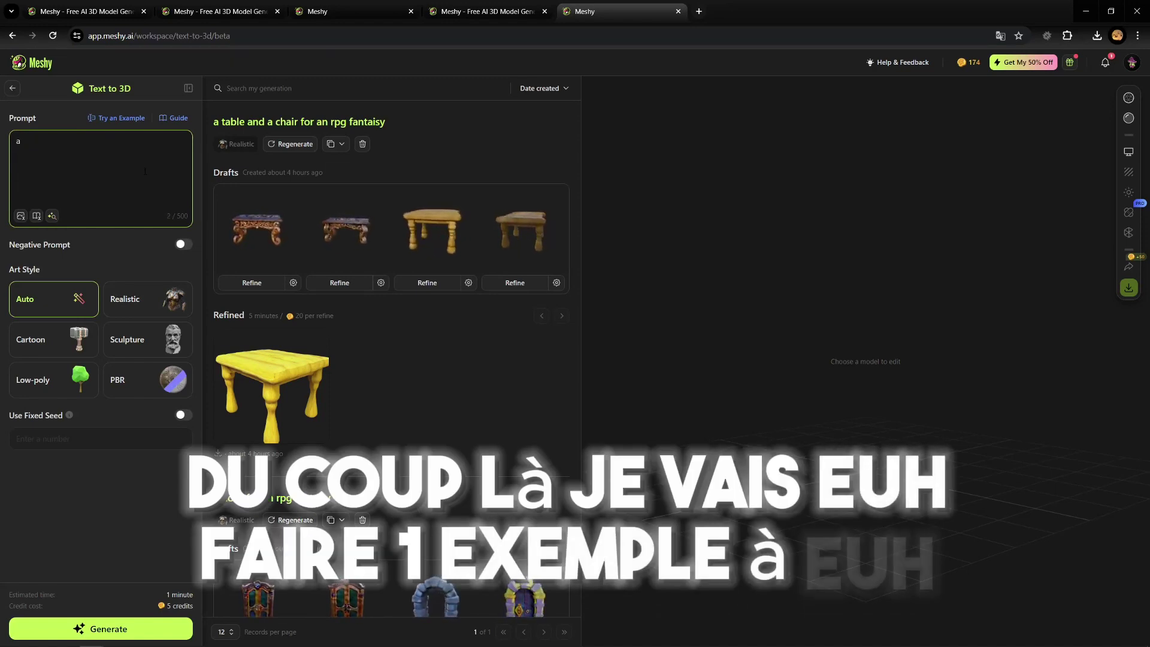
pyautogui.write('black ge')
pyautogui.write('ck c')
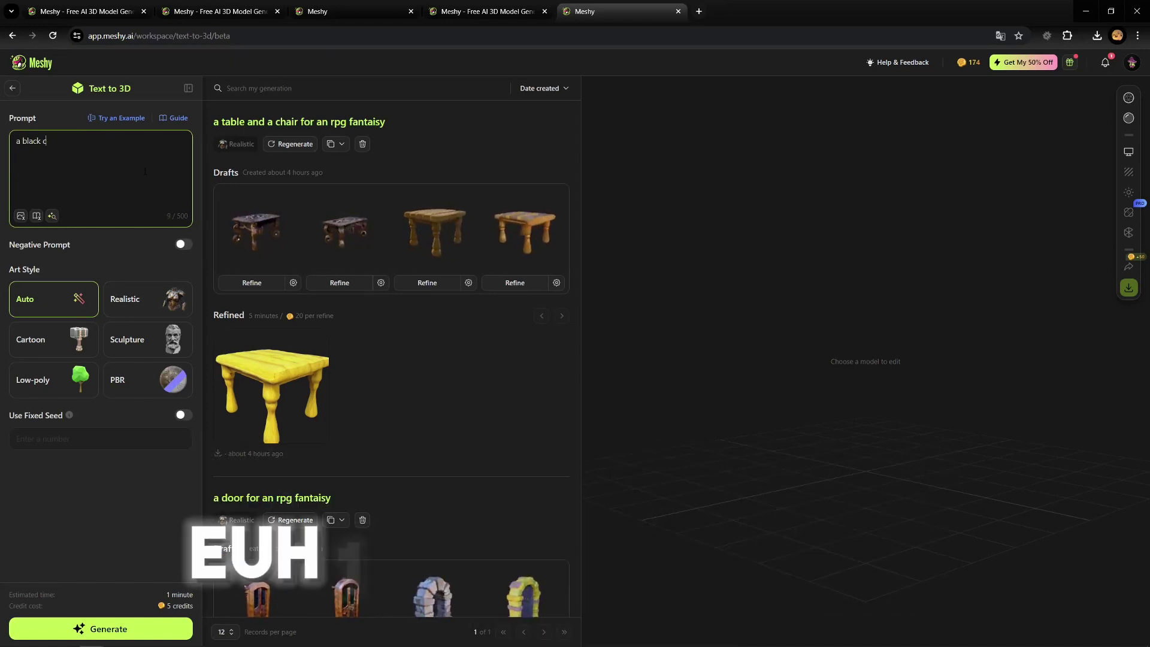
pyautogui.write('hest')
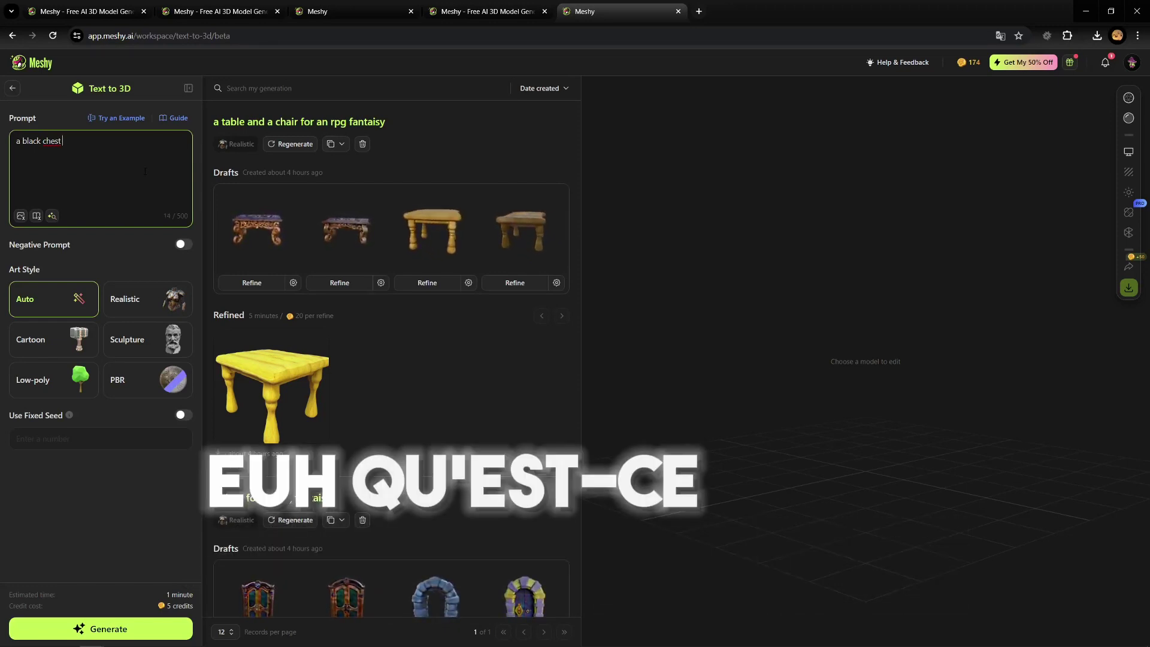
pyautogui.write('wit a key')
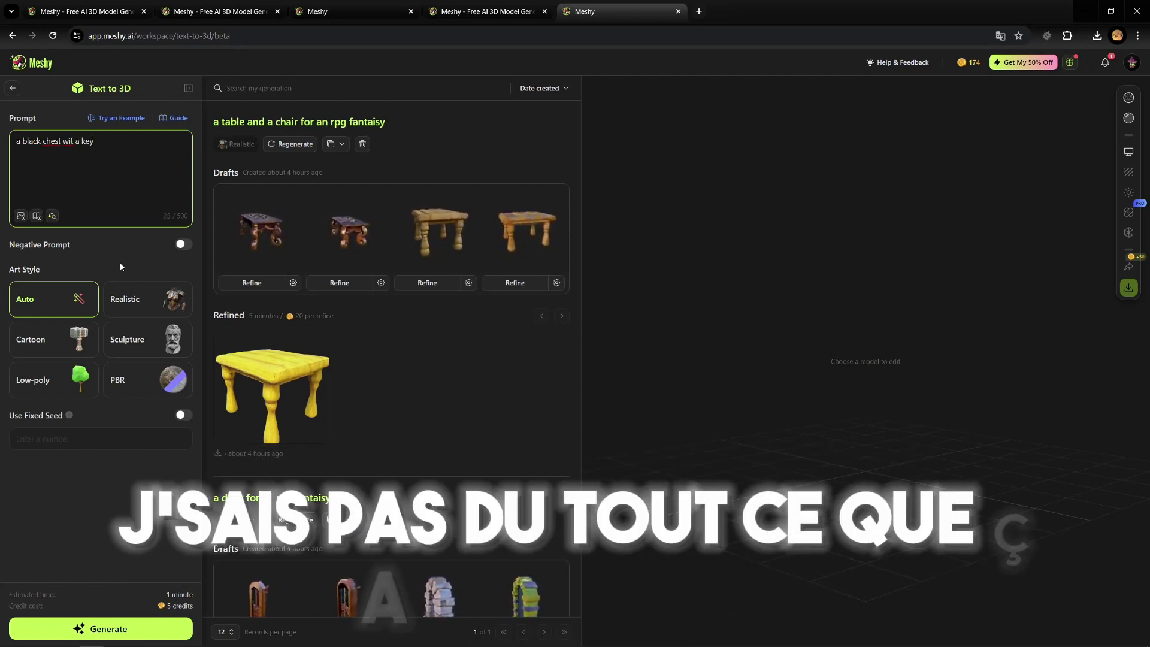
# Step: Set the art style to Cartoon after trying the other styles, and generate the black chest model
pyautogui.click(146, 305)
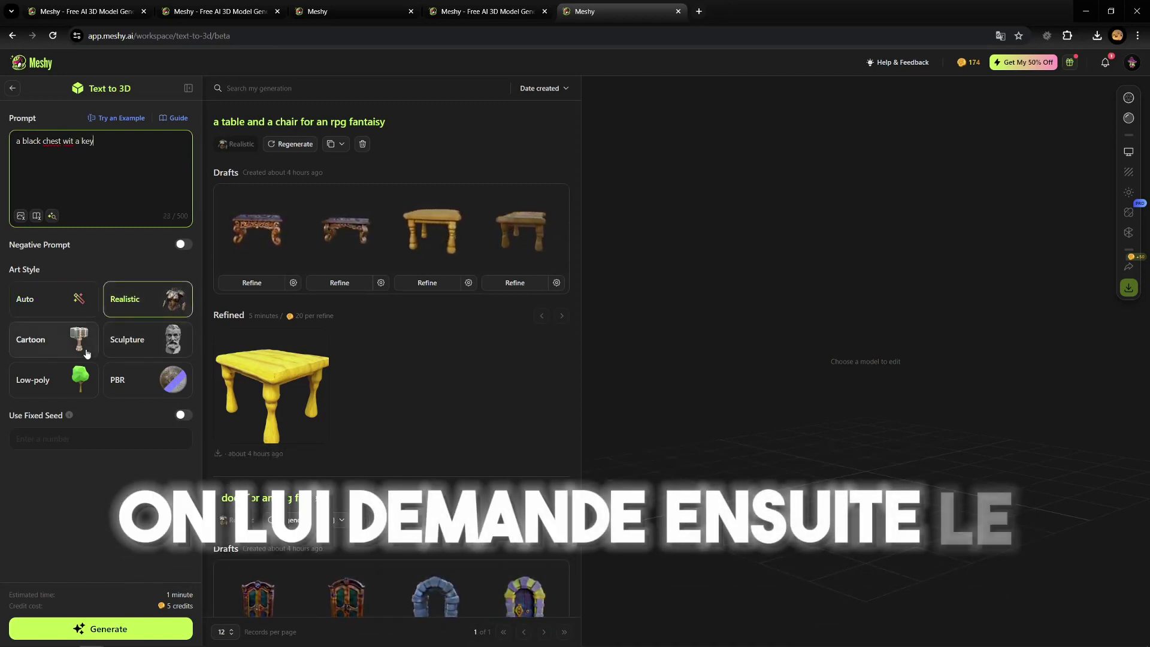
pyautogui.click(36, 339)
pyautogui.click(127, 340)
pyautogui.click(76, 373)
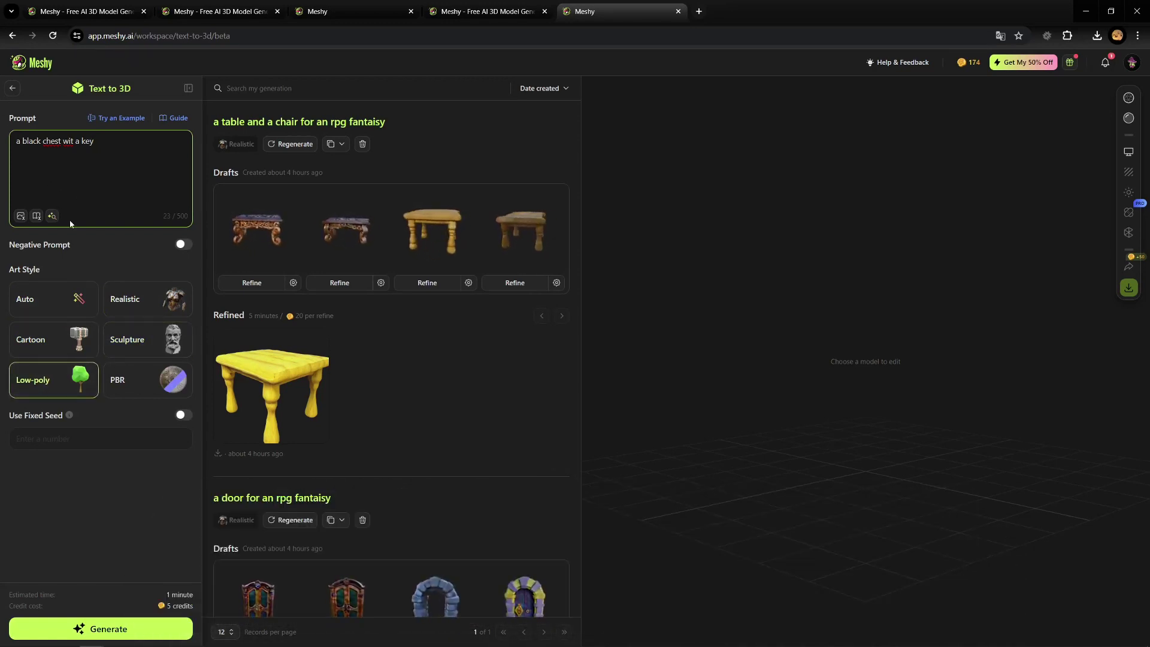
pyautogui.click(142, 309)
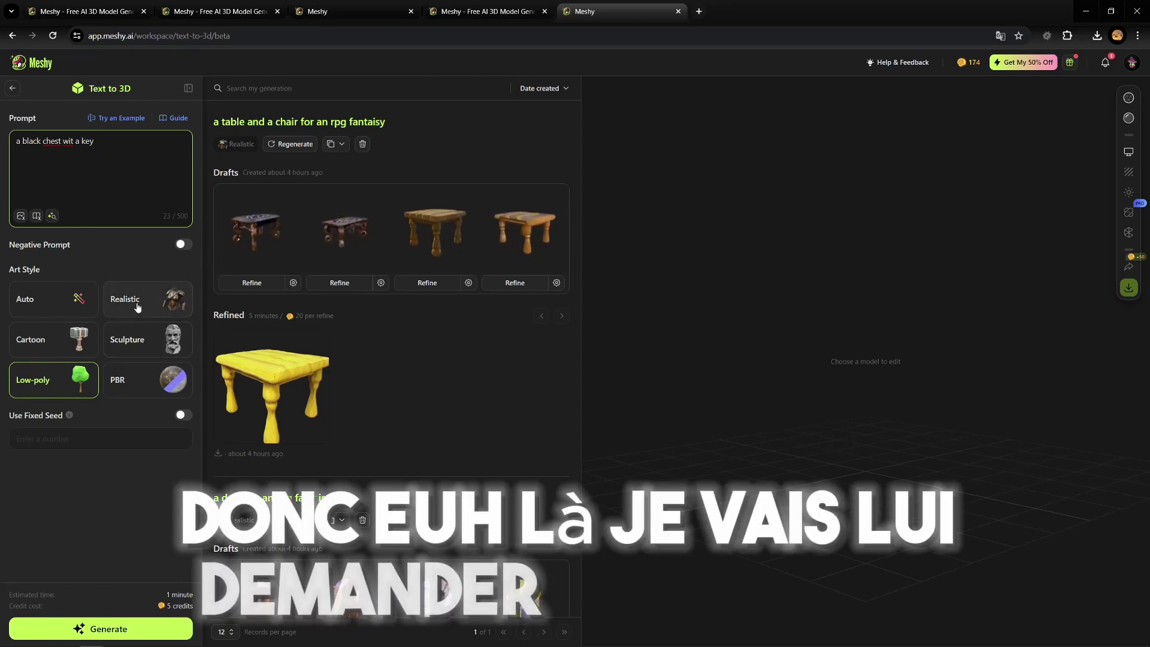
pyautogui.click(51, 340)
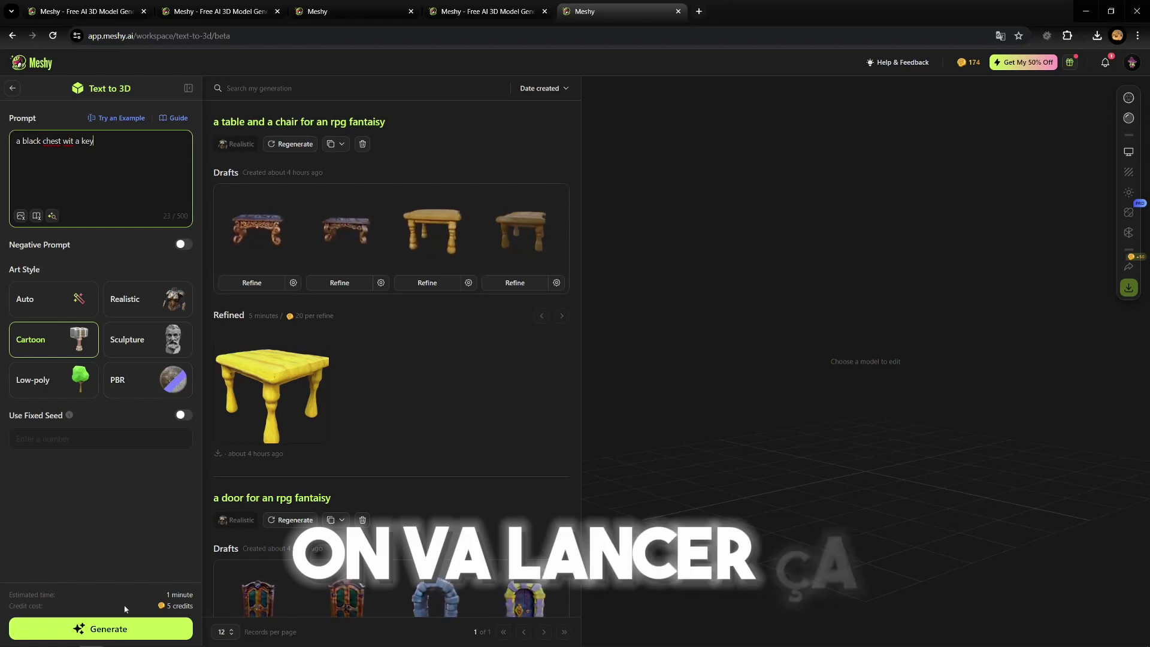
pyautogui.click(115, 627)
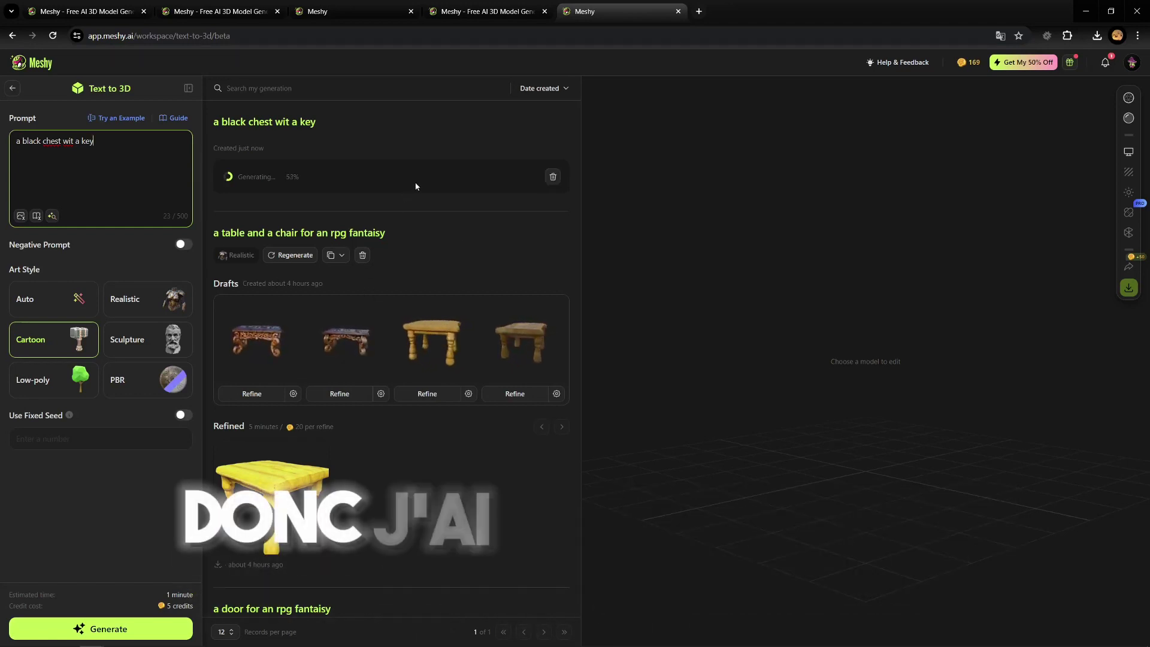
# Step: Preview the refined Low-poly model of "a chest for an rpg fantaisy" among the earlier generations and rotate it
pyautogui.scroll(-15, 410, 192)
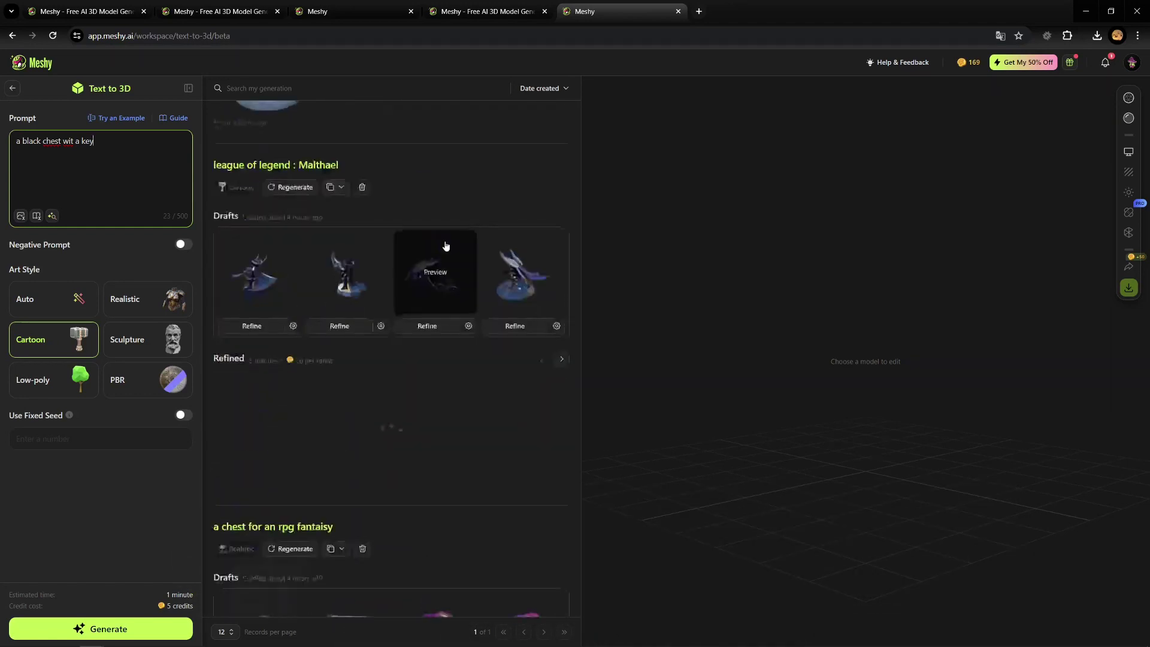
pyautogui.scroll(-2, 443, 266)
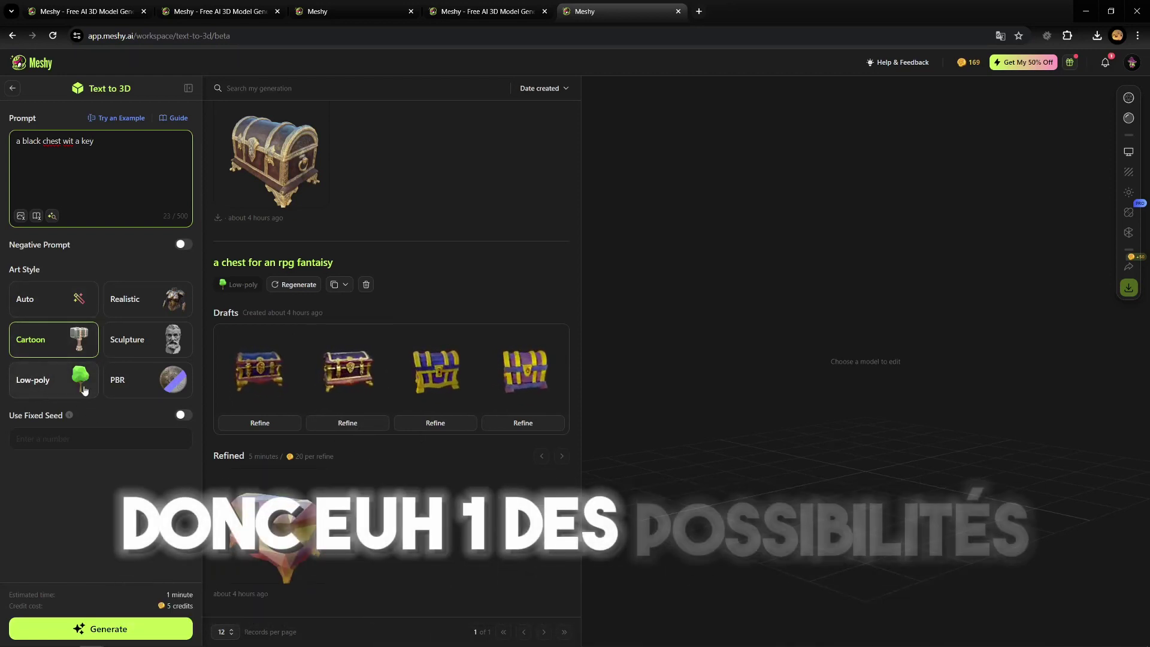
pyautogui.click(273, 520)
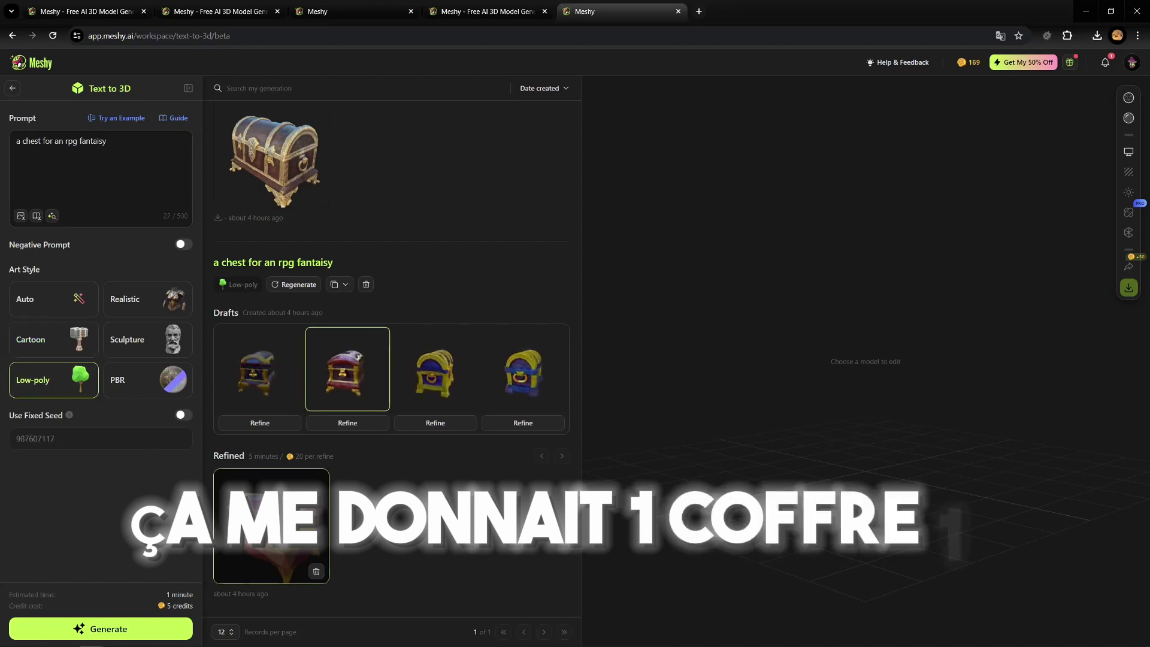
pyautogui.moveTo(637, 410); pyautogui.dragTo(977, 392)
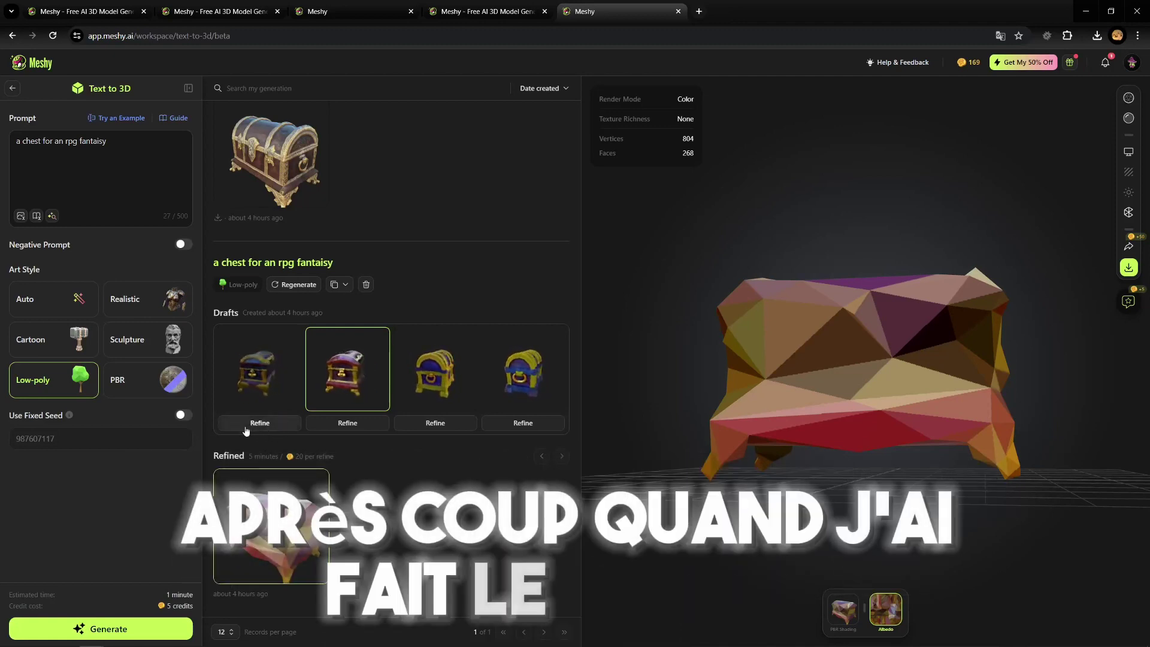
# Step: Preview the refined Realistic version of "a chest for an rpg fantaisy" and examine it from several sides
pyautogui.scroll(1, 324, 442)
pyautogui.scroll(5, 428, 466)
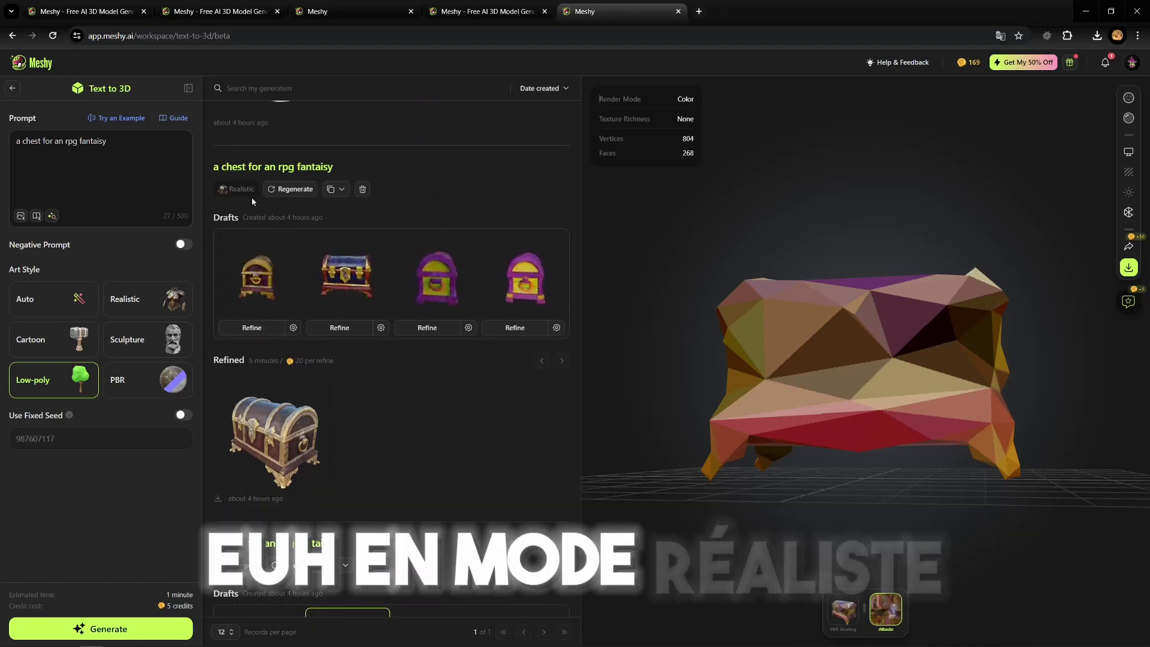
pyautogui.click(285, 430)
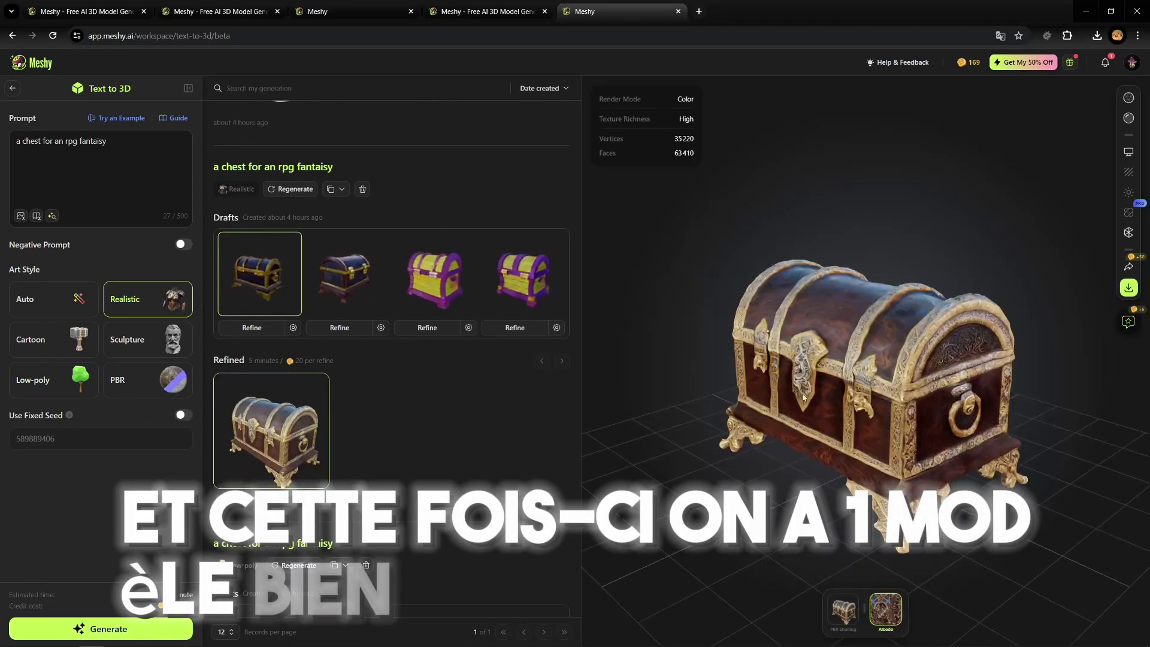
pyautogui.scroll(-5, 804, 398)
pyautogui.moveTo(716, 447); pyautogui.dragTo(815, 453)
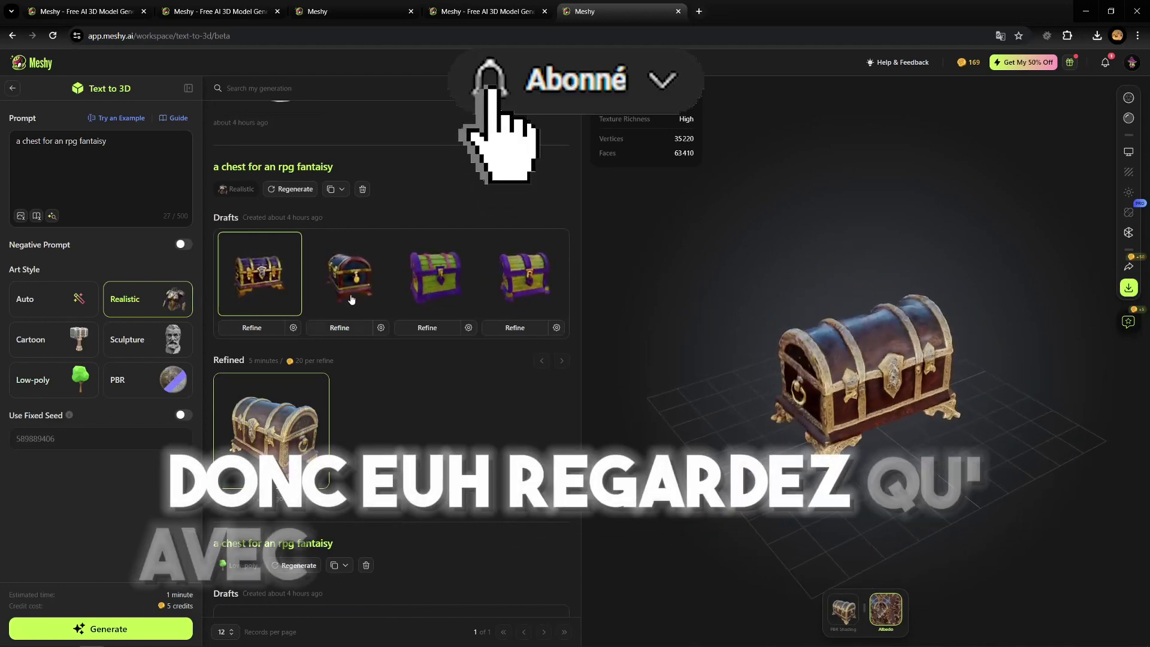
pyautogui.moveTo(763, 393); pyautogui.dragTo(902, 405)
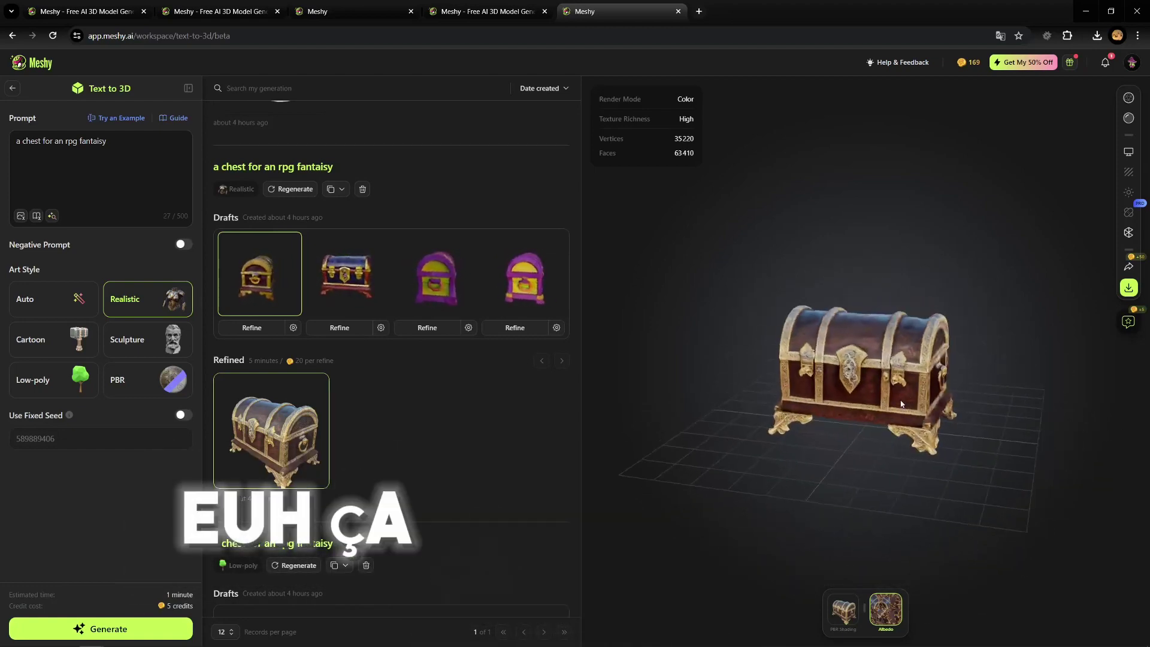
# Step: Preview the refined Cartoon model of "league of legend : Malthael" with the large axe and rotate it
pyautogui.scroll(5, 522, 413)
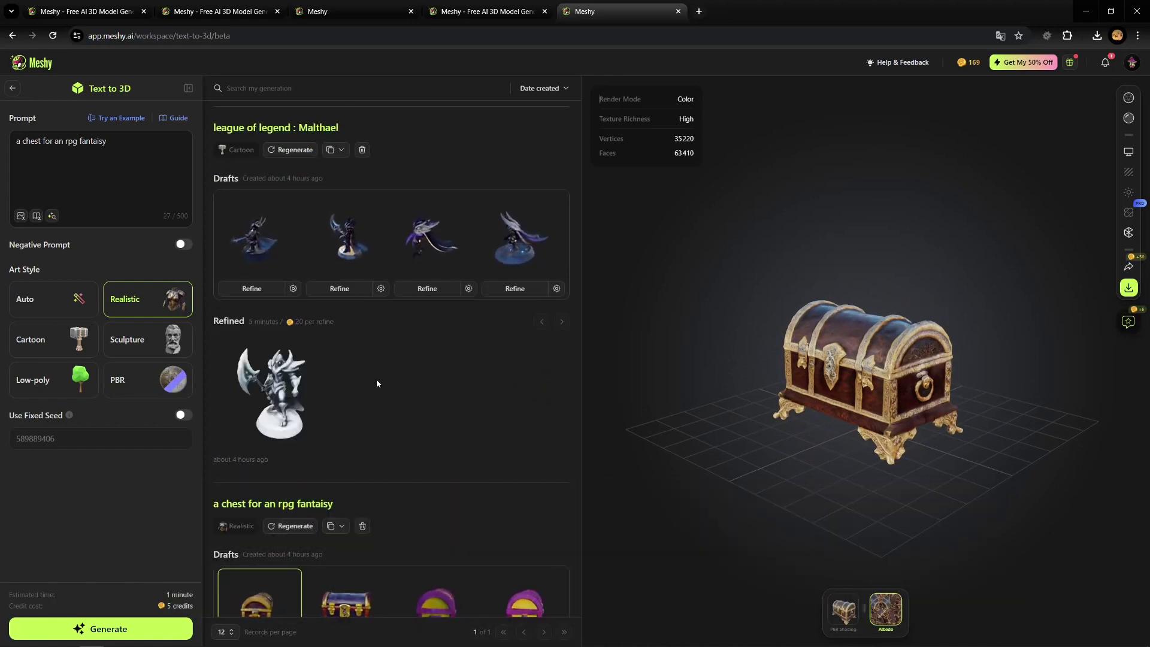
pyautogui.scroll(1, 376, 378)
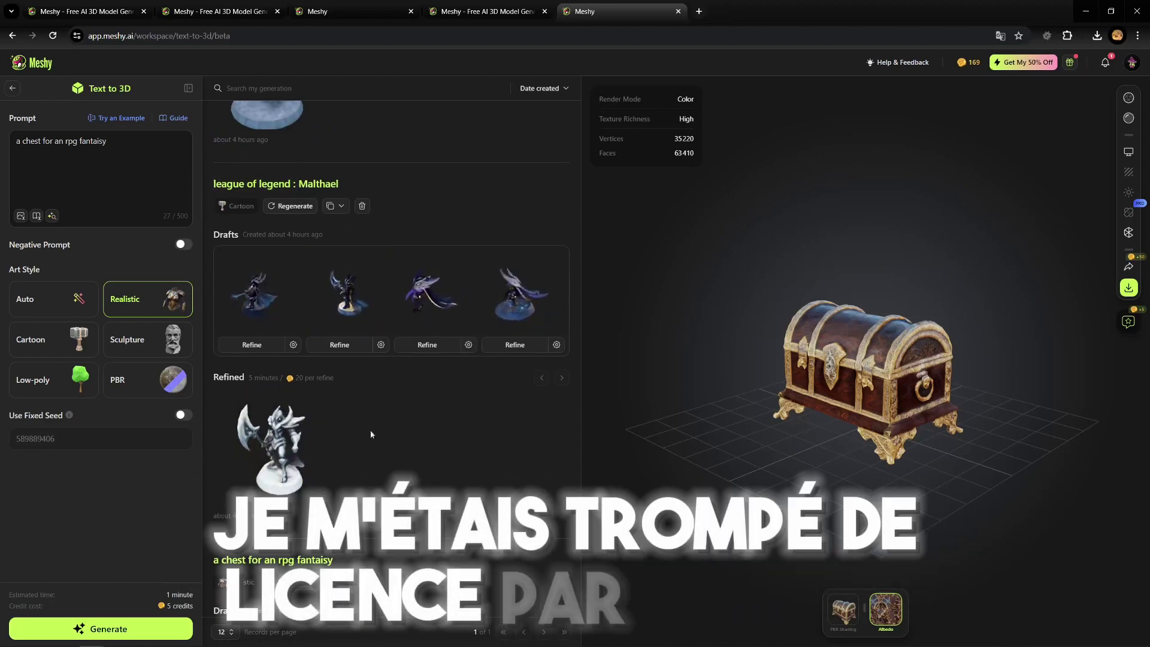
pyautogui.click(281, 449)
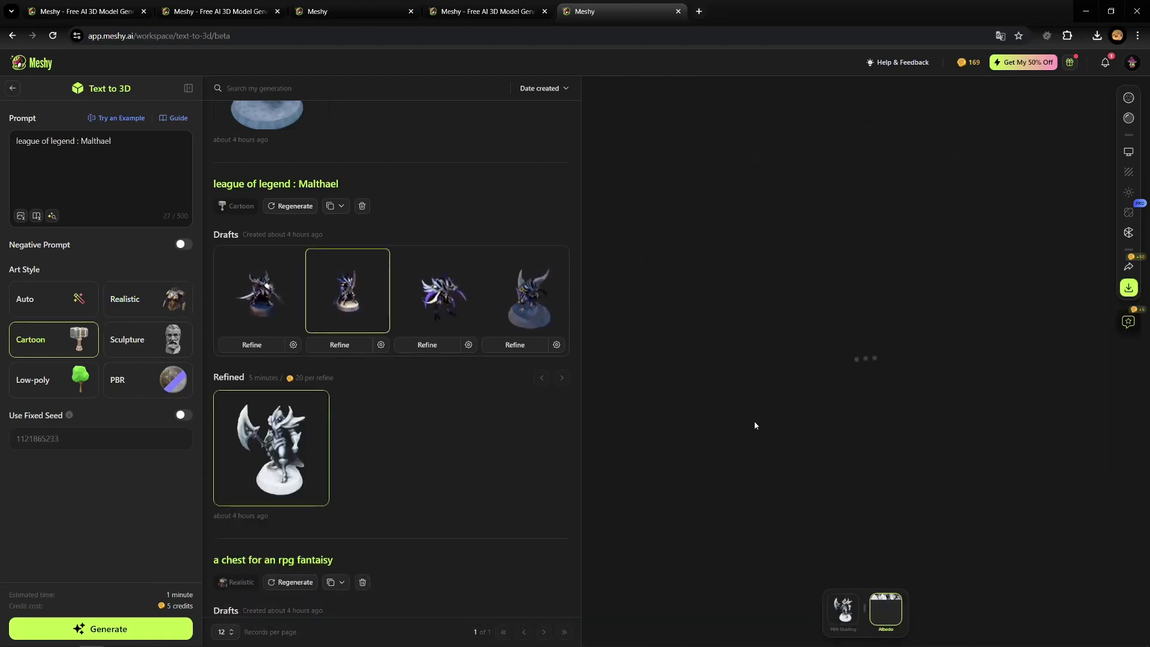
pyautogui.scroll(3, 489, 460)
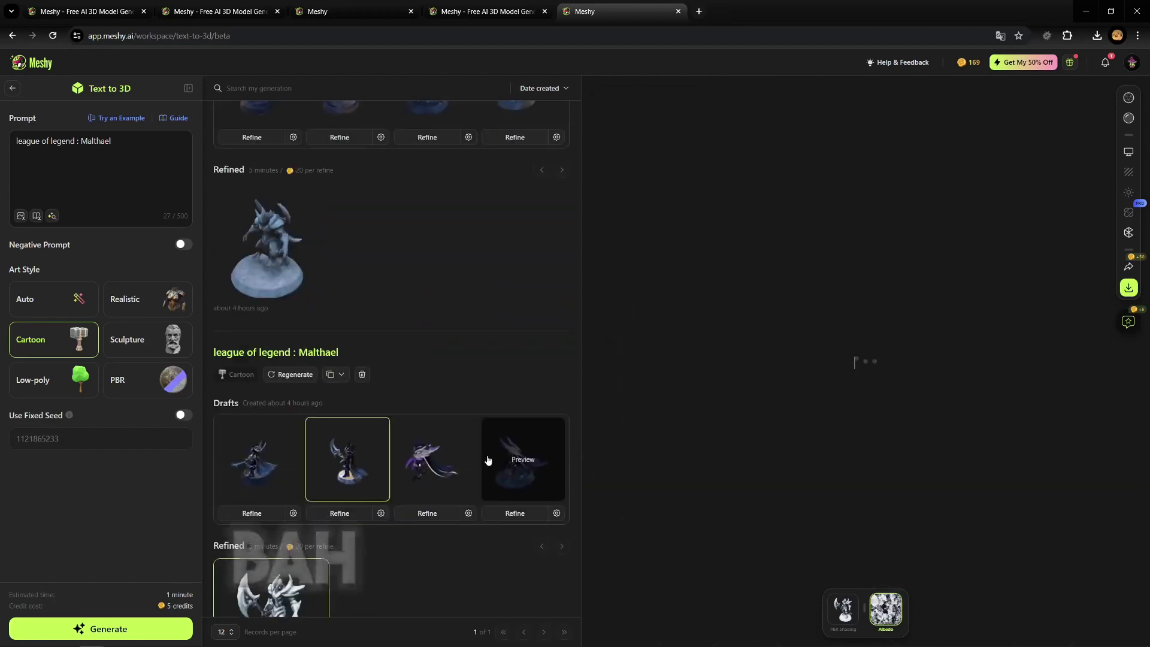
pyautogui.moveTo(730, 423); pyautogui.dragTo(979, 299)
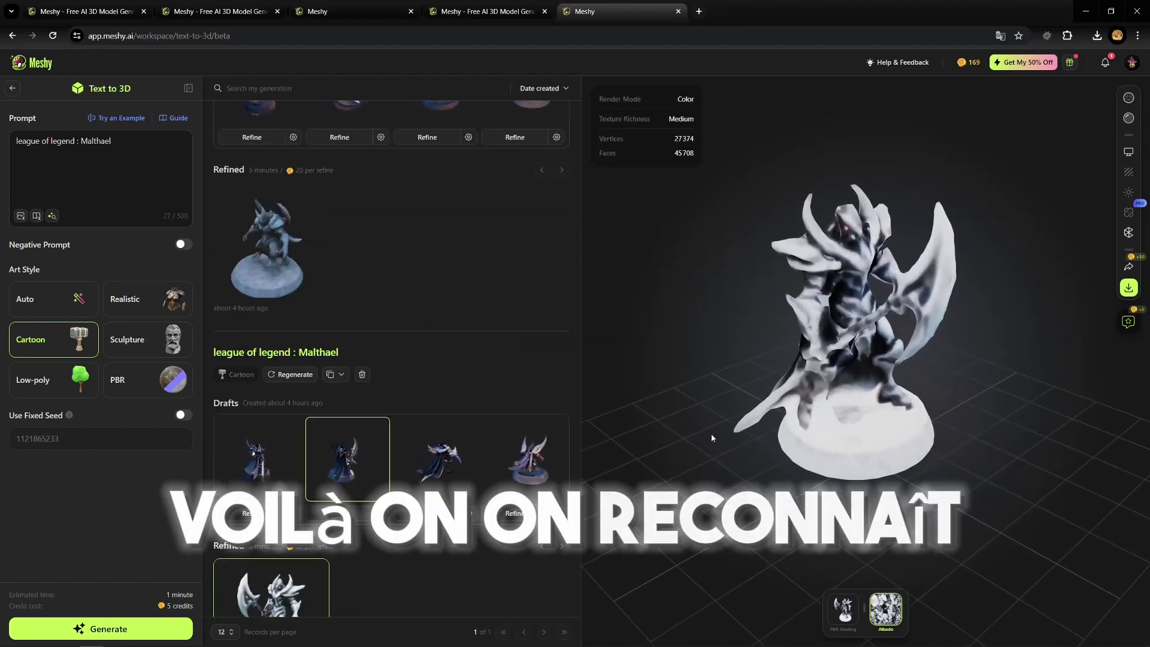
# Step: Rotate the refined "league of legend : Malthael" model and preview the refined "diablo : Malthael" model
pyautogui.moveTo(710, 433); pyautogui.dragTo(863, 267)
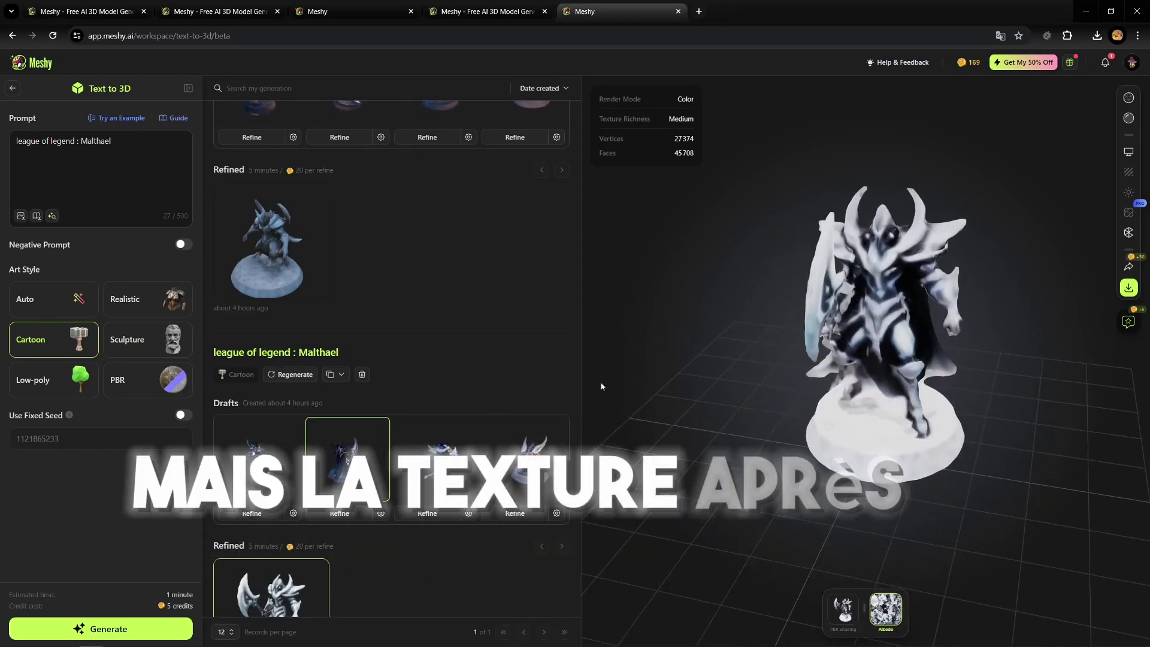
pyautogui.scroll(2, 378, 335)
pyautogui.click(309, 384)
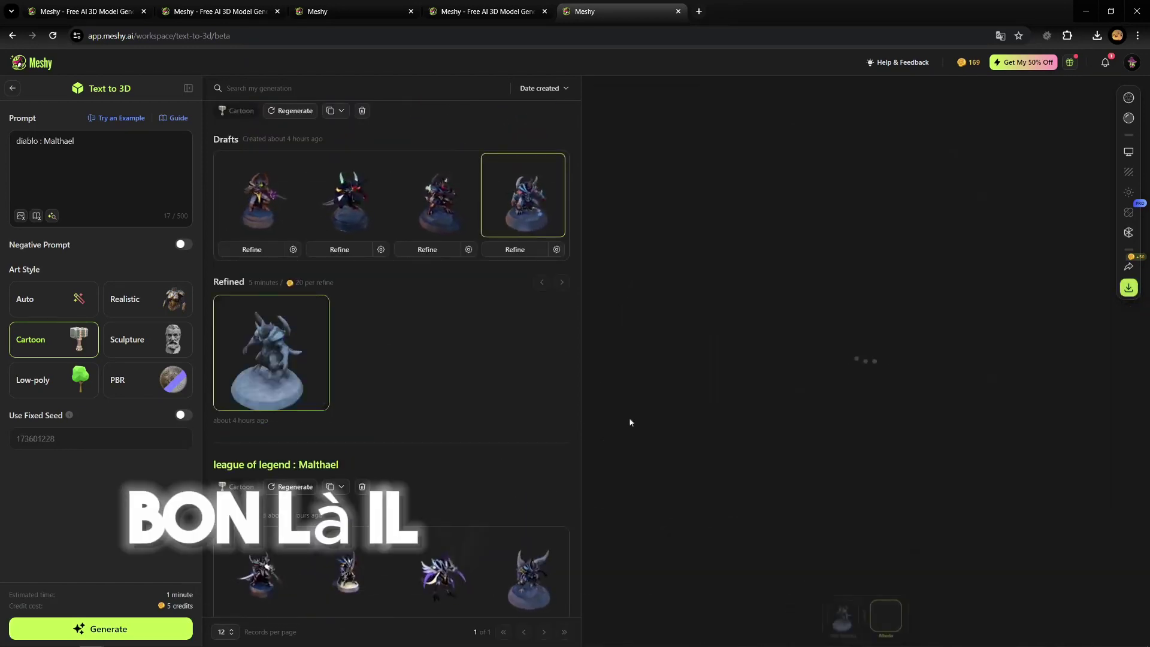
# Step: Preview the refined Realistic model of "a door for an rpg fantaisy" and examine its carvings and handles from several sides and distances
pyautogui.scroll(3, 448, 393)
pyautogui.scroll(12, 447, 393)
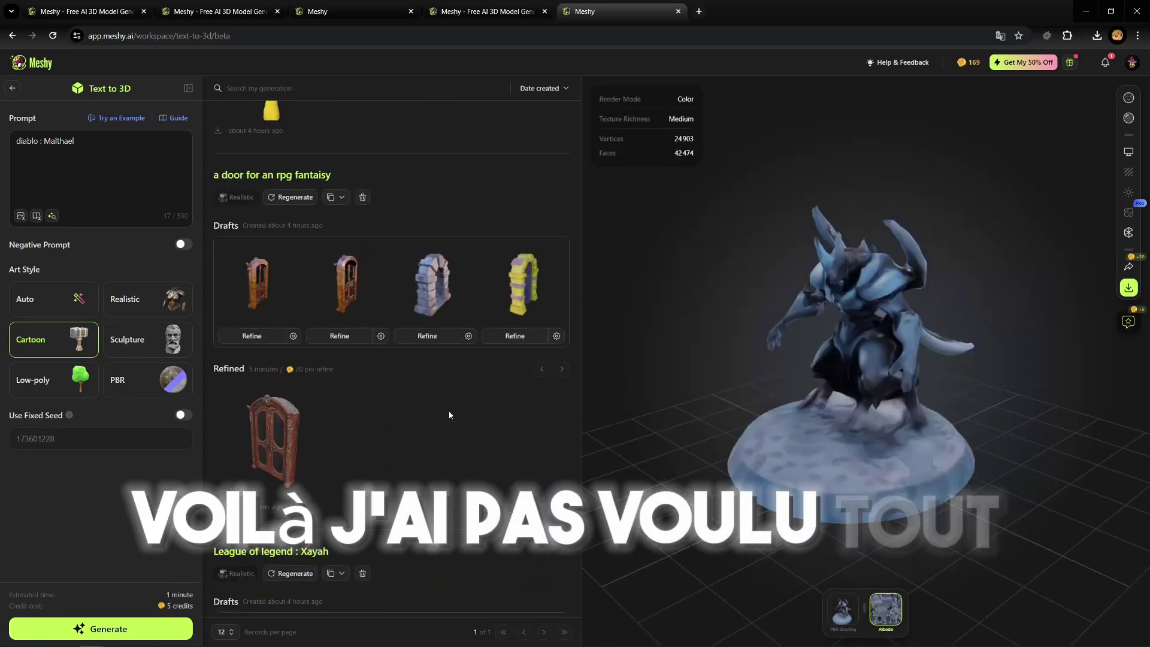
pyautogui.click(284, 518)
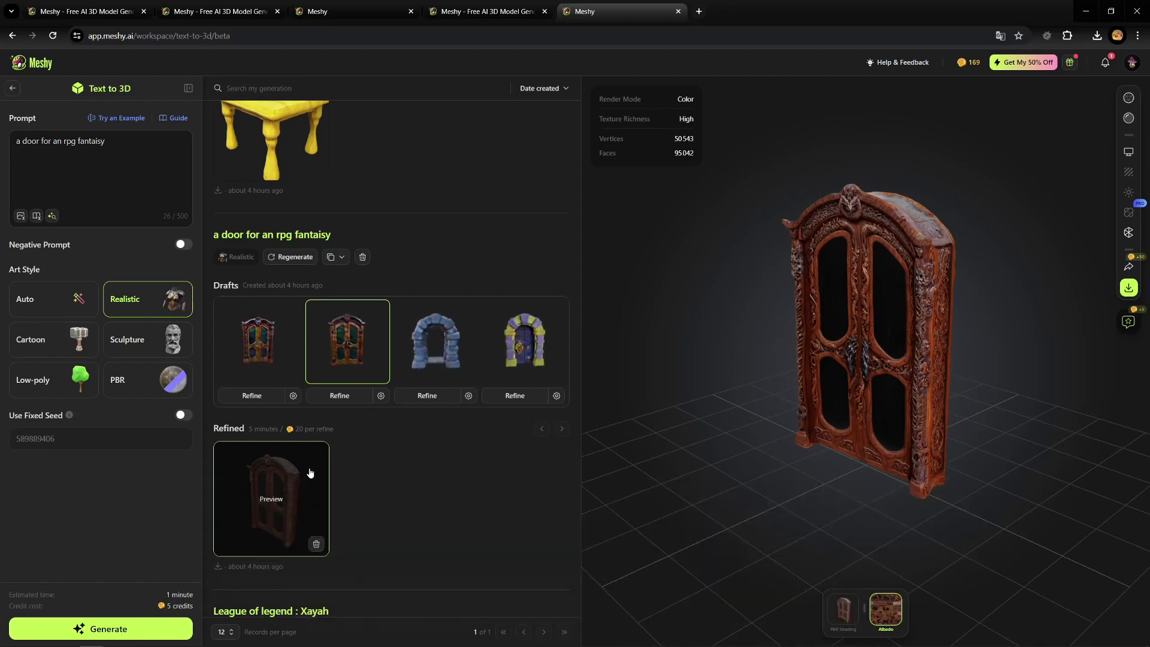
pyautogui.moveTo(619, 346); pyautogui.dragTo(907, 265)
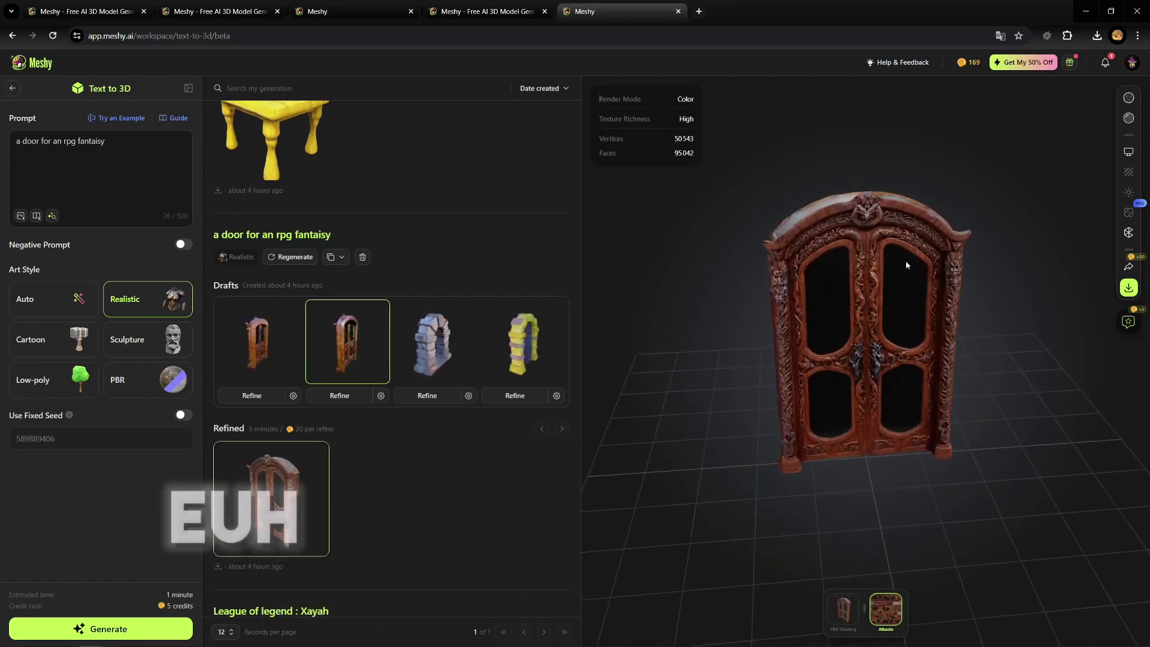
pyautogui.moveTo(912, 304); pyautogui.dragTo(858, 312)
pyautogui.scroll(4, 915, 264)
pyautogui.scroll(5, 850, 303)
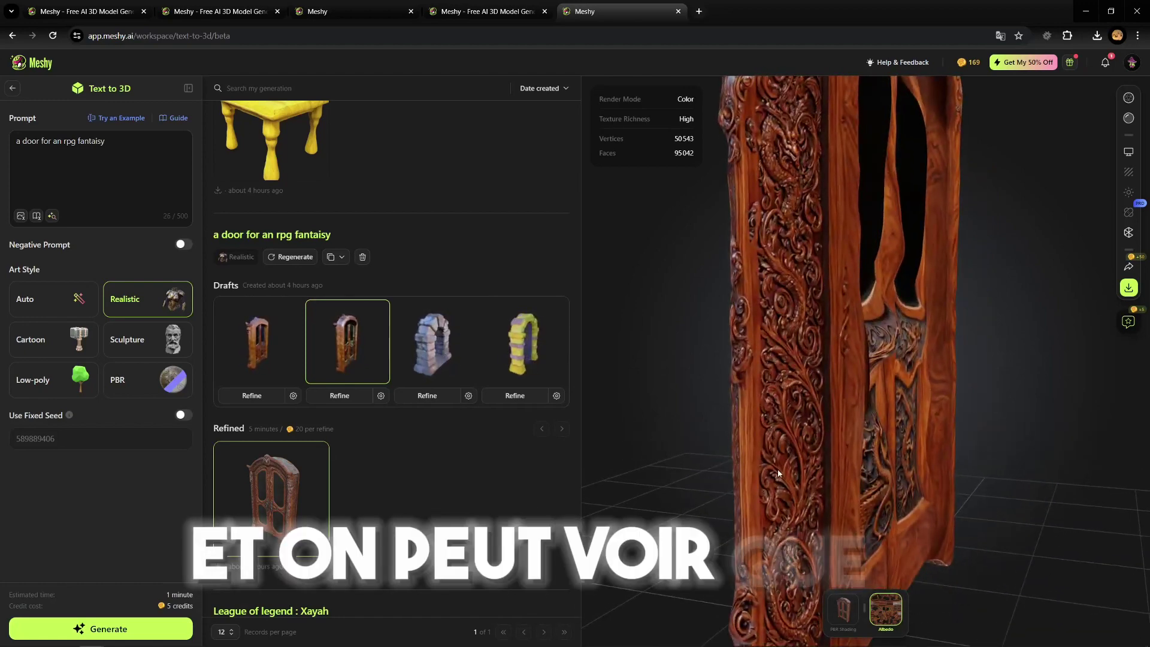
pyautogui.moveTo(811, 187); pyautogui.dragTo(1069, 261)
pyautogui.scroll(-10, 864, 362)
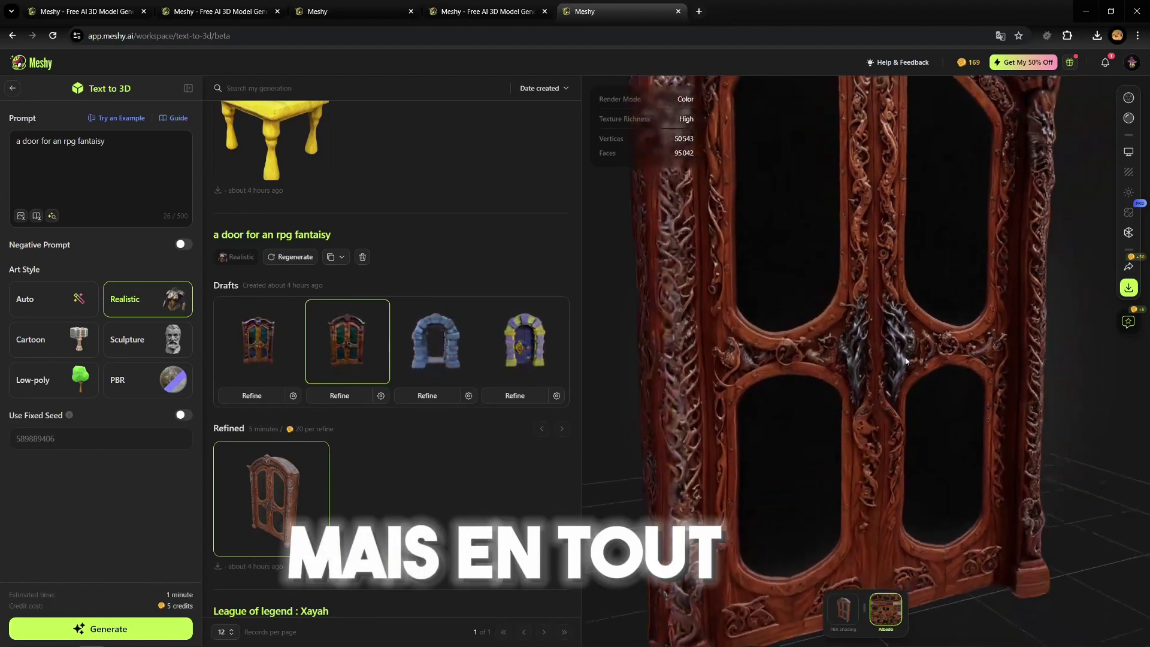
pyautogui.scroll(-5, 868, 358)
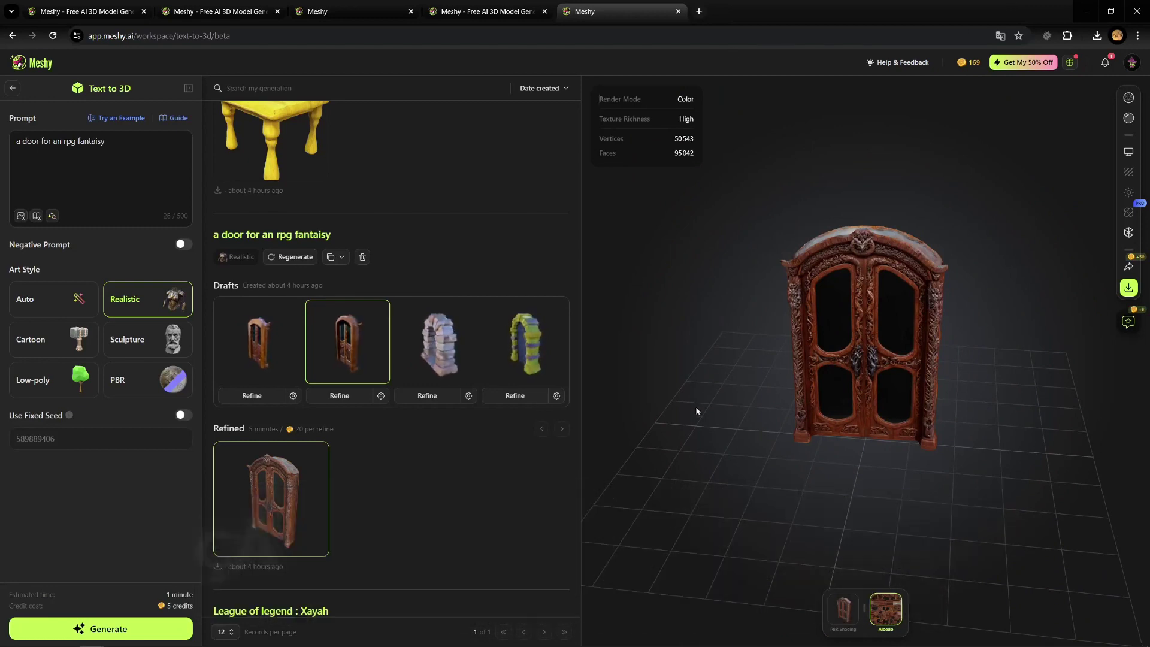
# Step: Refine the first Cartoon draft of "a black chest wit a key"
pyautogui.scroll(6, 560, 391)
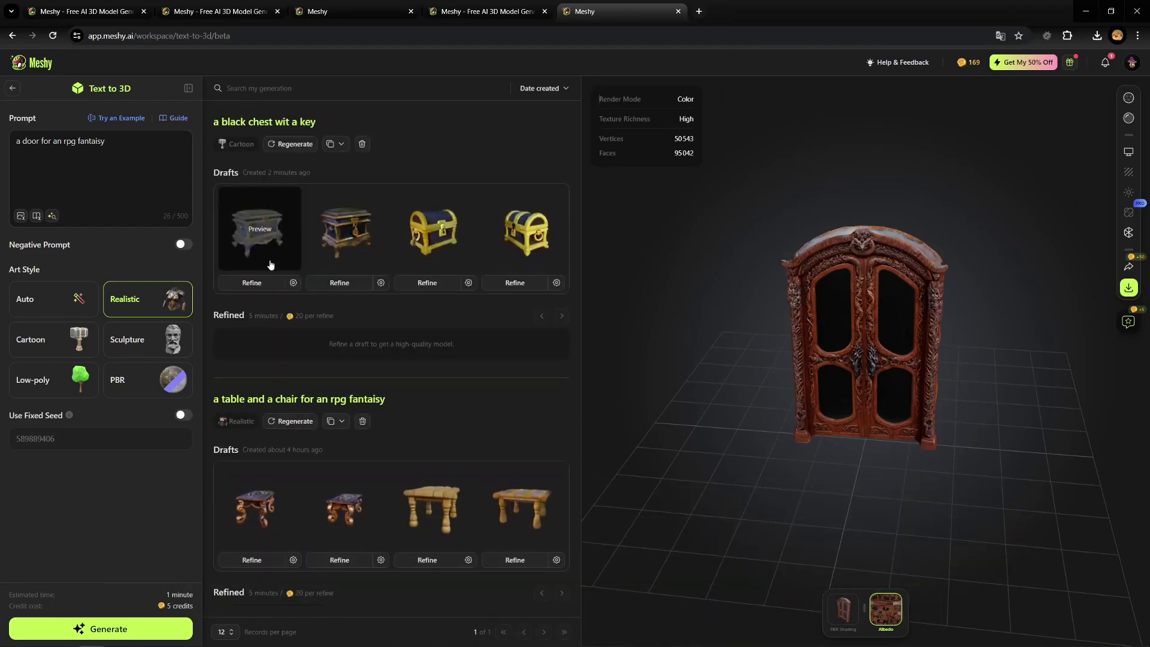
pyautogui.click(252, 282)
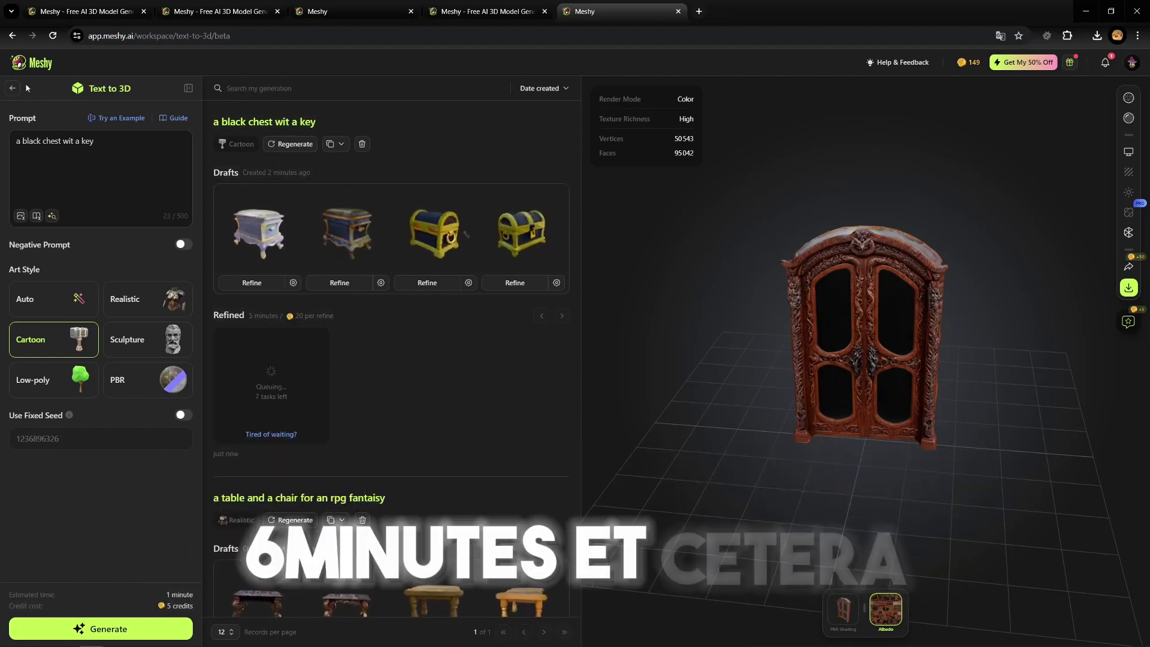
# Step: Switch to the Image to 3D tool and examine the earlier "Single Object in one image" model from several sides
pyautogui.click(13, 89)
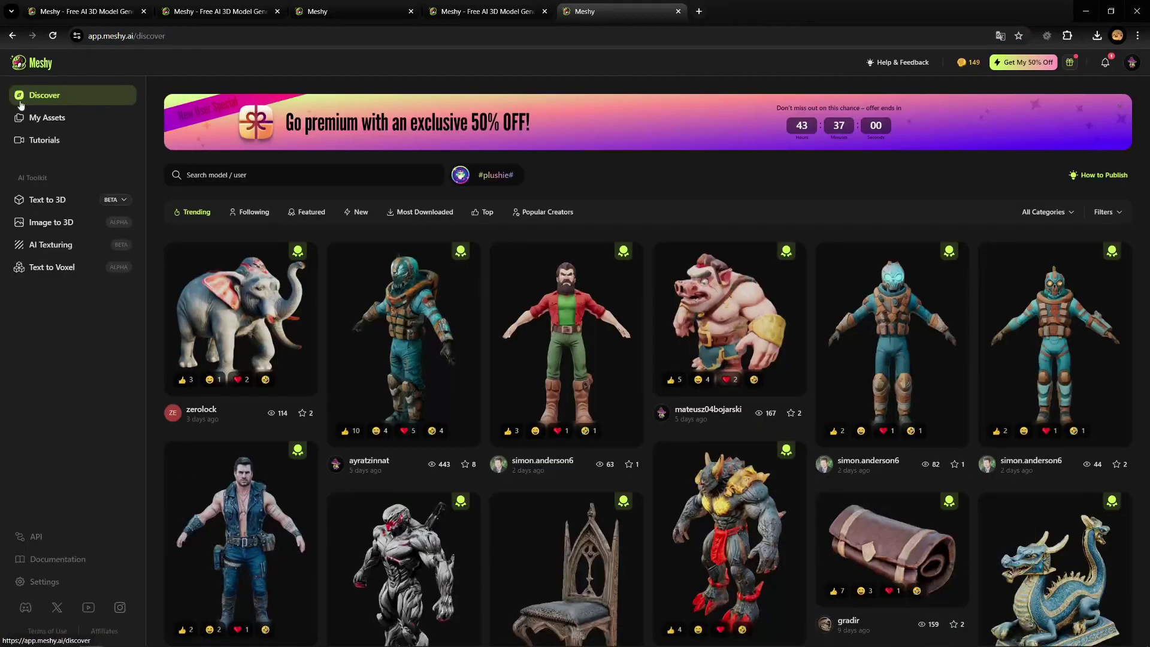
pyautogui.click(51, 222)
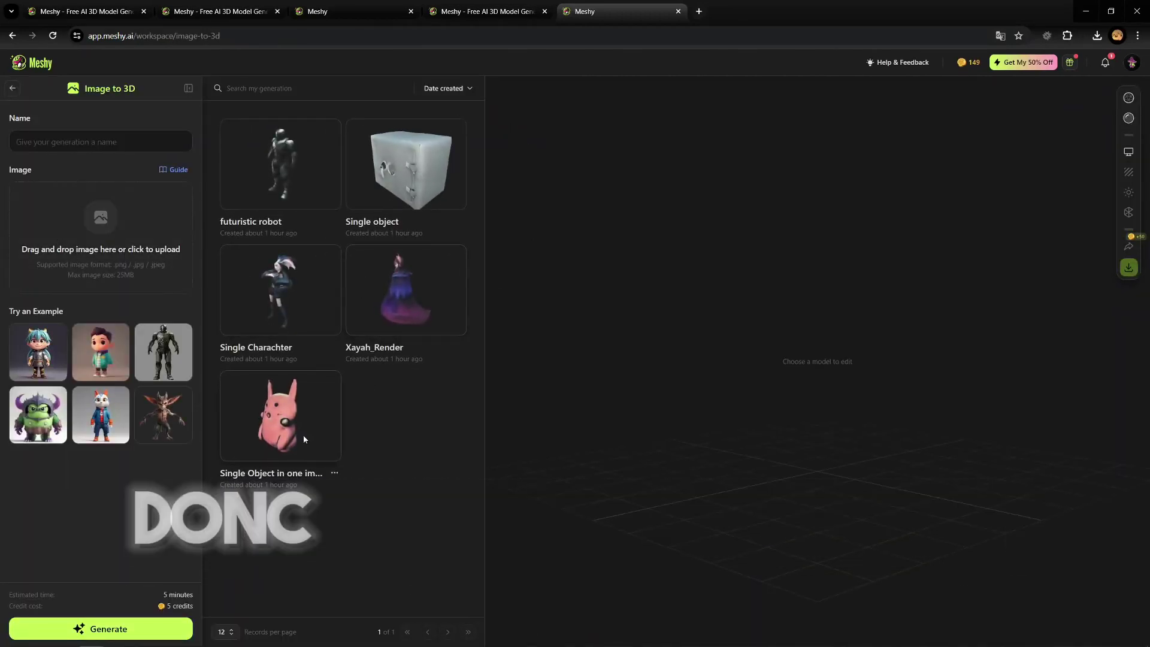
pyautogui.click(304, 438)
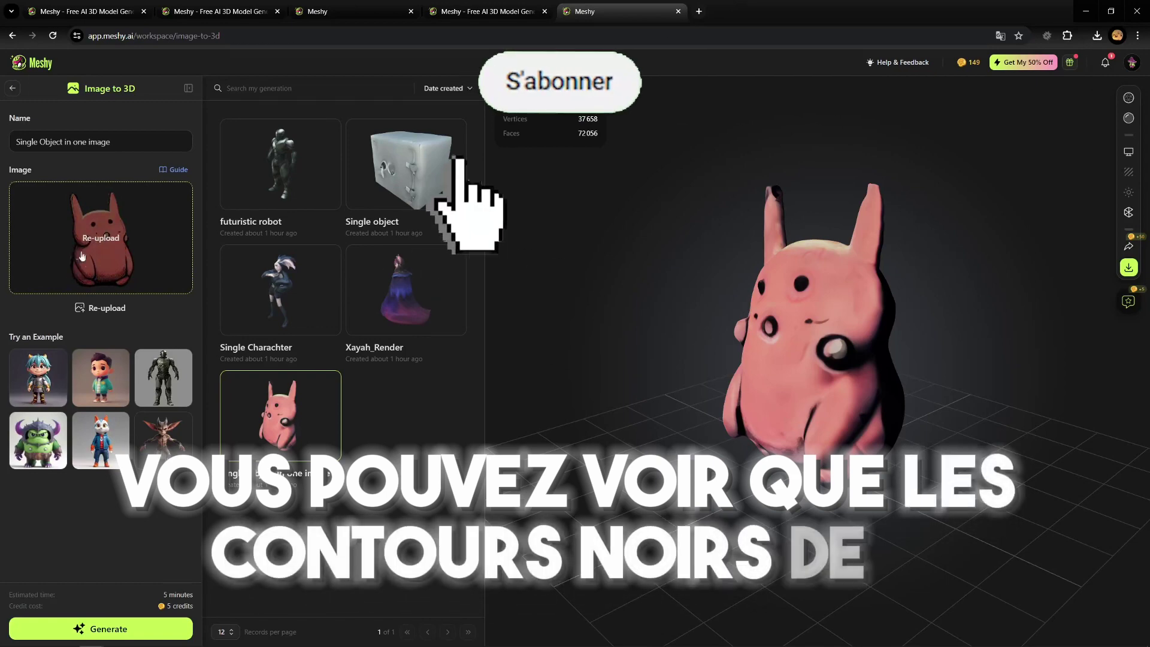
pyautogui.moveTo(680, 305); pyautogui.dragTo(831, 375)
pyautogui.scroll(-3, 832, 378)
pyautogui.moveTo(811, 415); pyautogui.dragTo(827, 412)
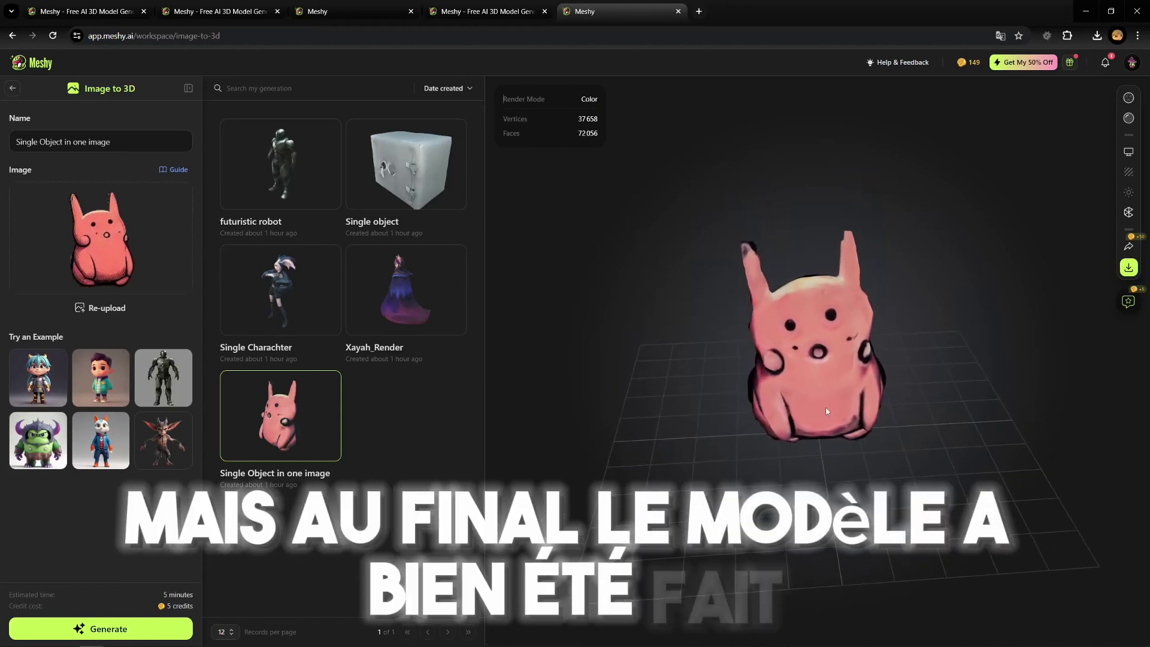
# Step: Preview the "Single Charachter" model and examine it up close and from several angles
pyautogui.click(278, 304)
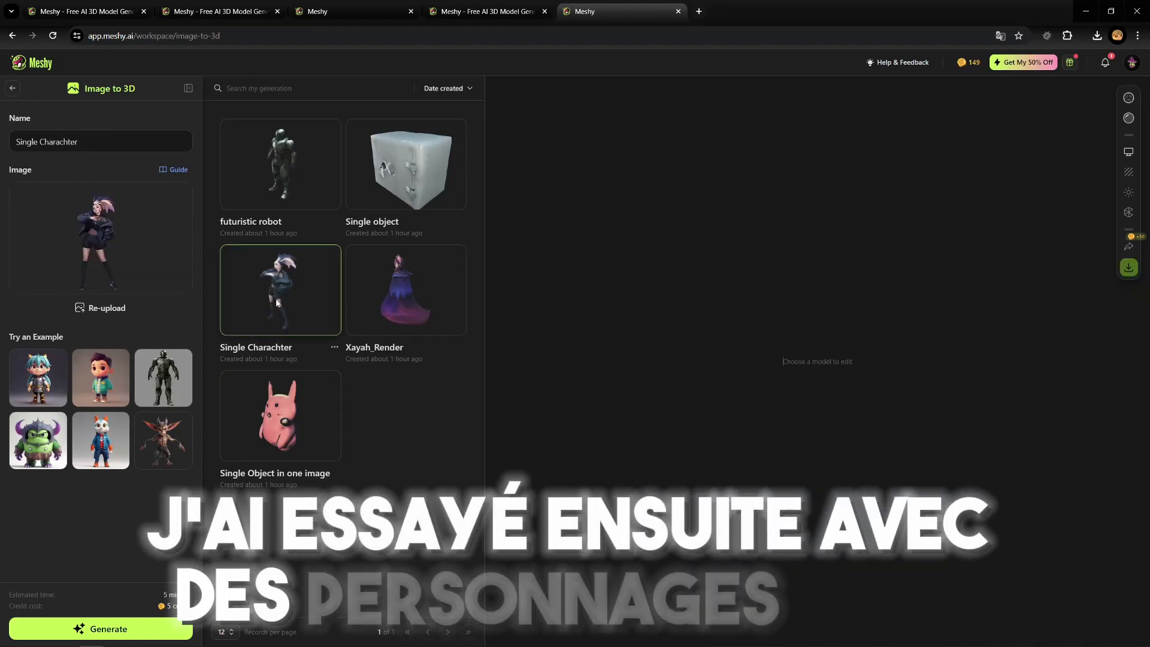
pyautogui.moveTo(842, 371); pyautogui.dragTo(878, 460)
pyautogui.scroll(5, 796, 435)
pyautogui.scroll(-4, 852, 349)
pyautogui.moveTo(852, 348); pyautogui.dragTo(840, 281)
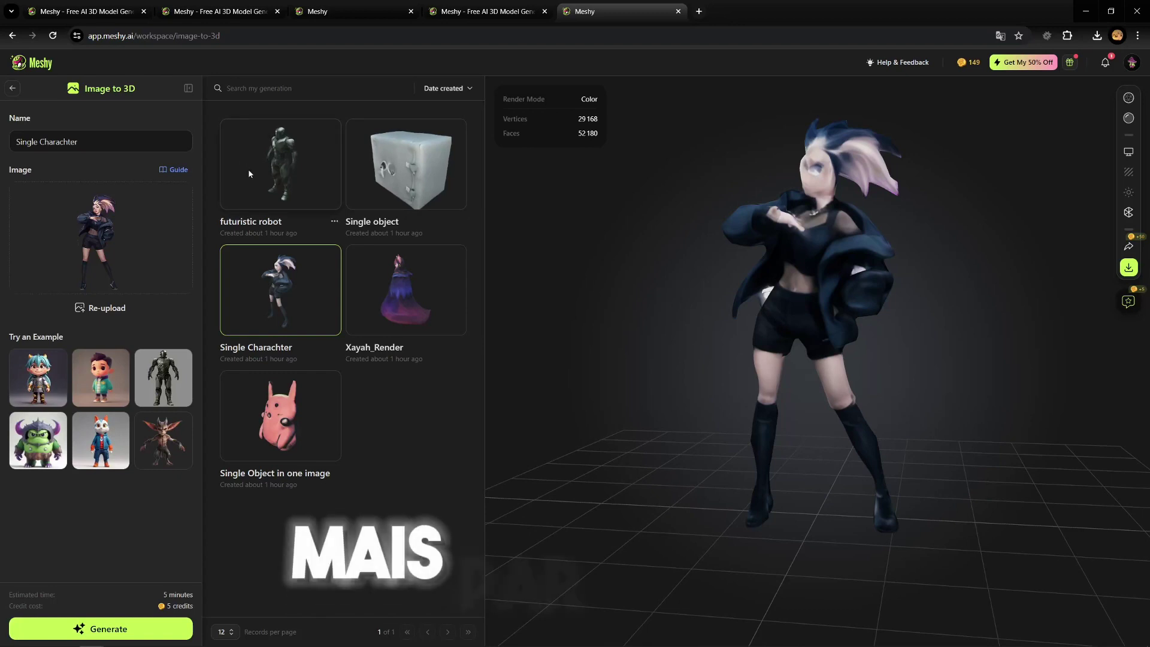
# Step: Preview the "futuristic robot" model and rotate it to compare its shape with the source image
pyautogui.click(248, 174)
pyautogui.moveTo(830, 264); pyautogui.dragTo(740, 288)
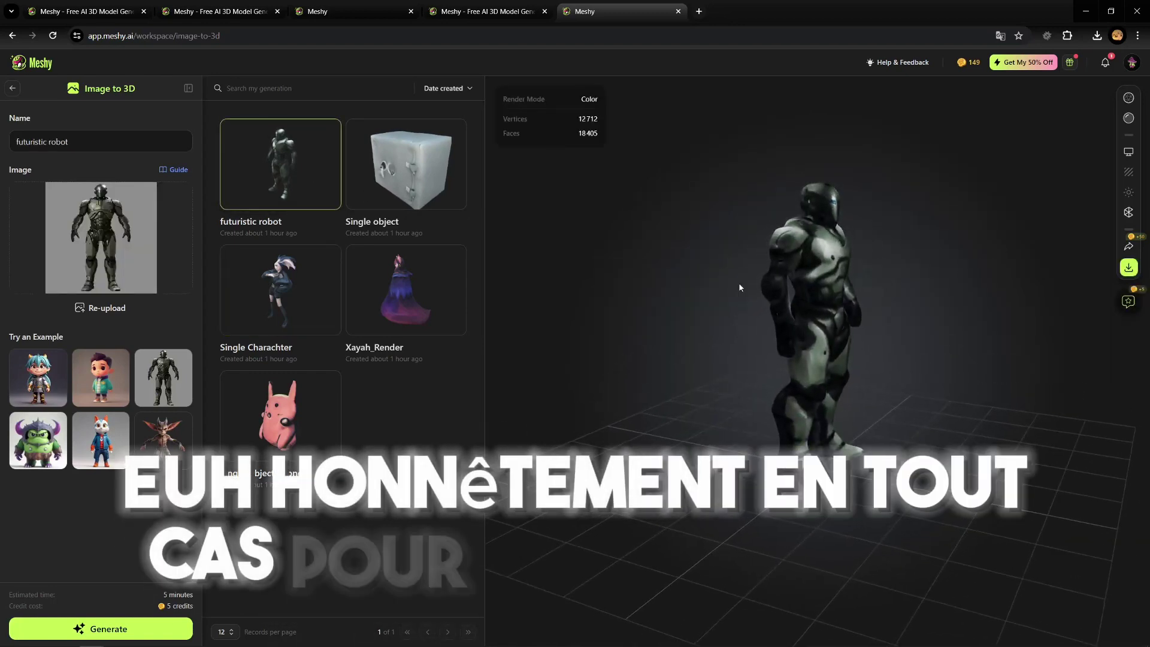
pyautogui.moveTo(830, 294); pyautogui.dragTo(797, 237)
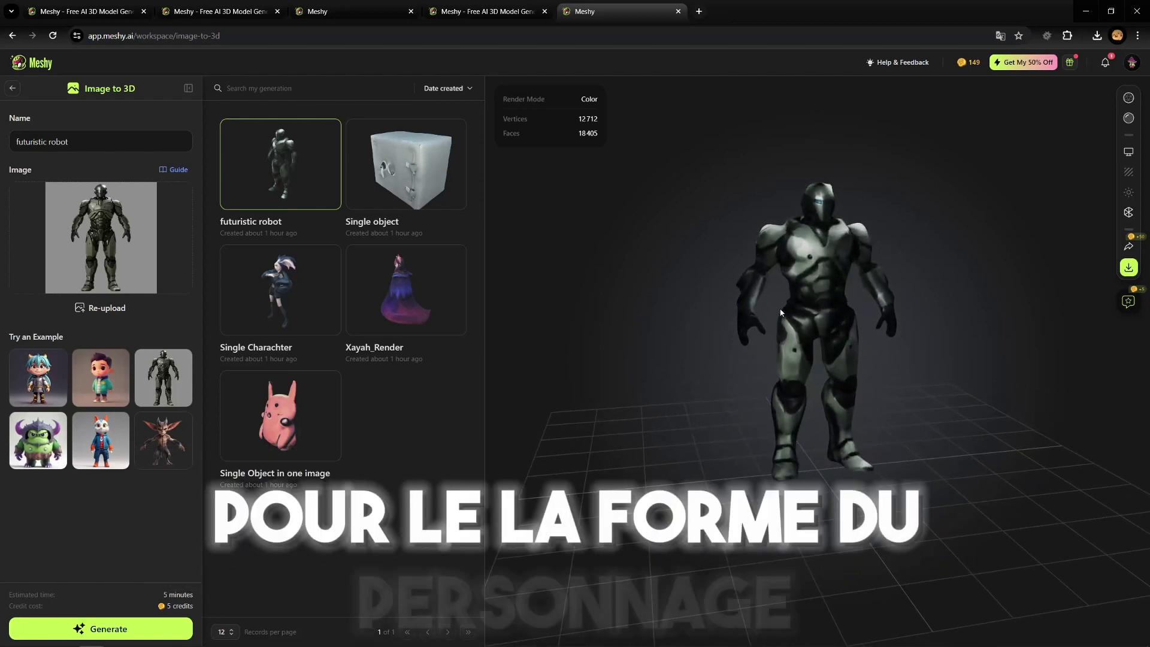
pyautogui.moveTo(781, 312); pyautogui.dragTo(784, 303)
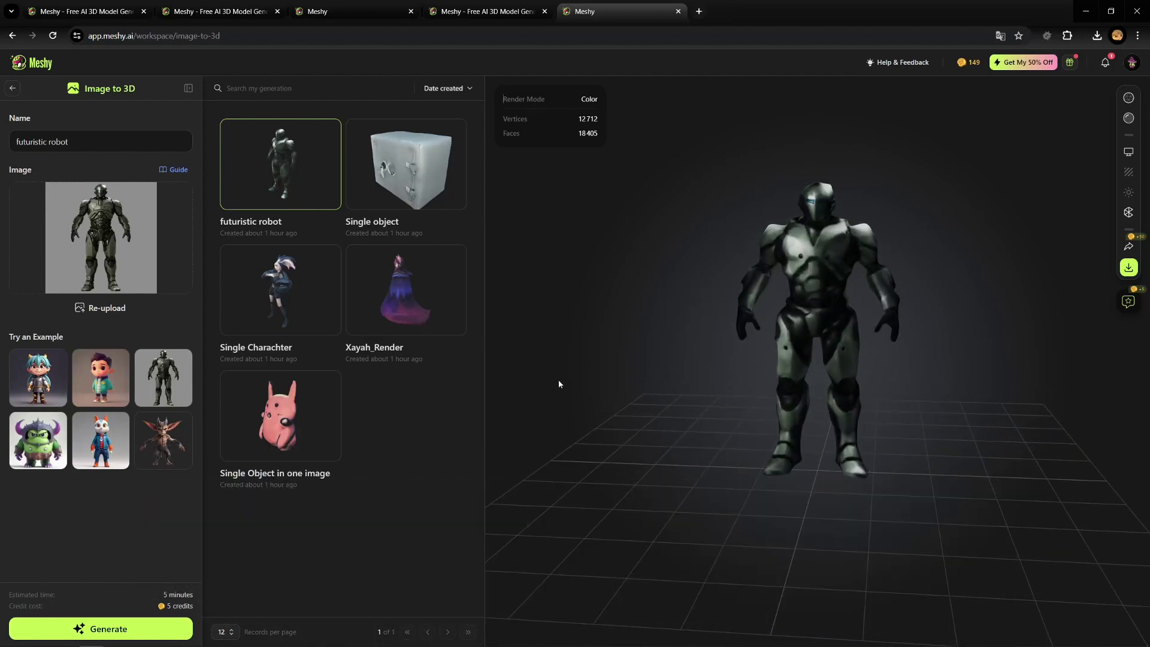
# Step: Generate a 3D model from the "cat" example image
pyautogui.click(101, 440)
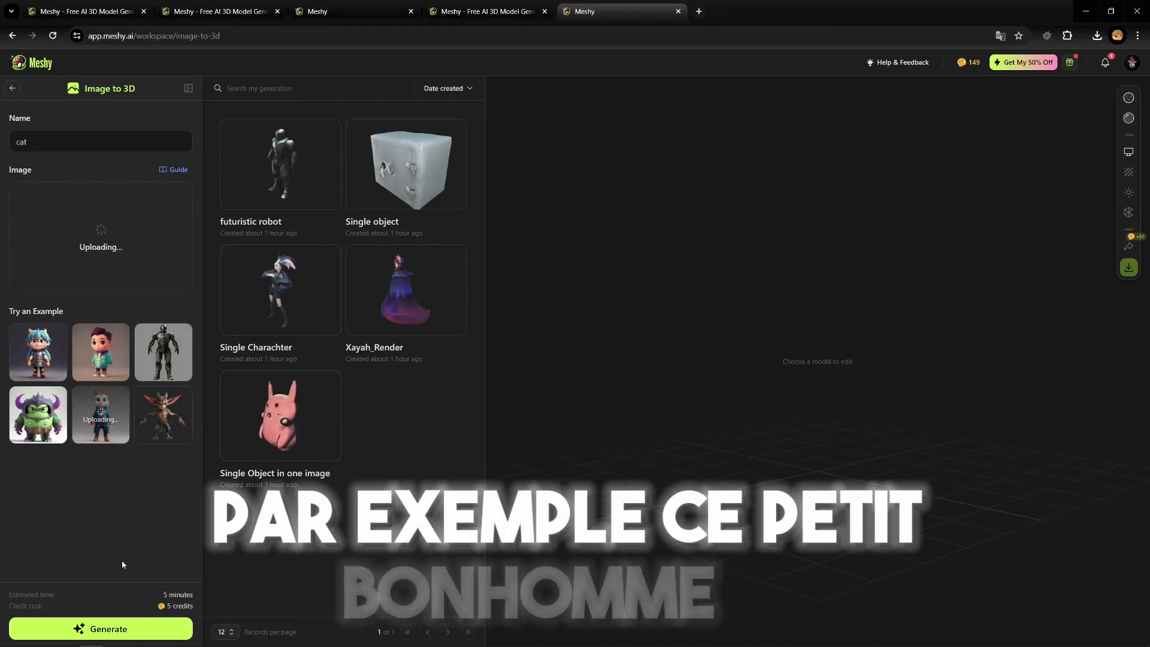
pyautogui.click(126, 624)
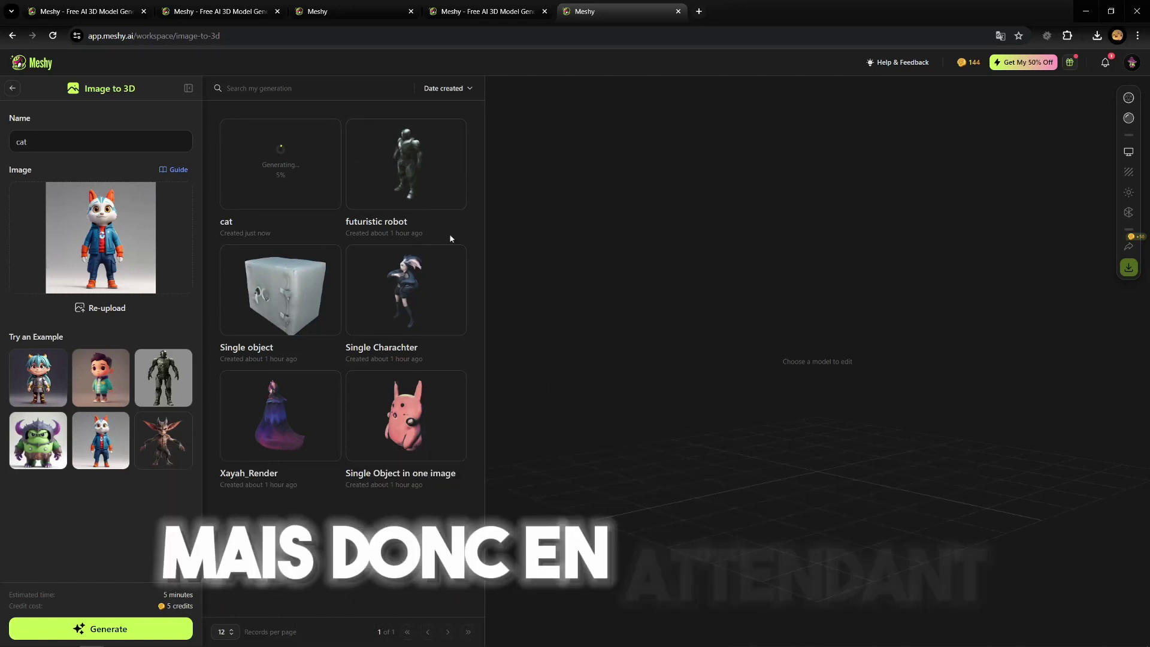
# Step: Preview the "futuristic robot" model with its wireframe displayed and inspect the polygons up close
pyautogui.click(416, 187)
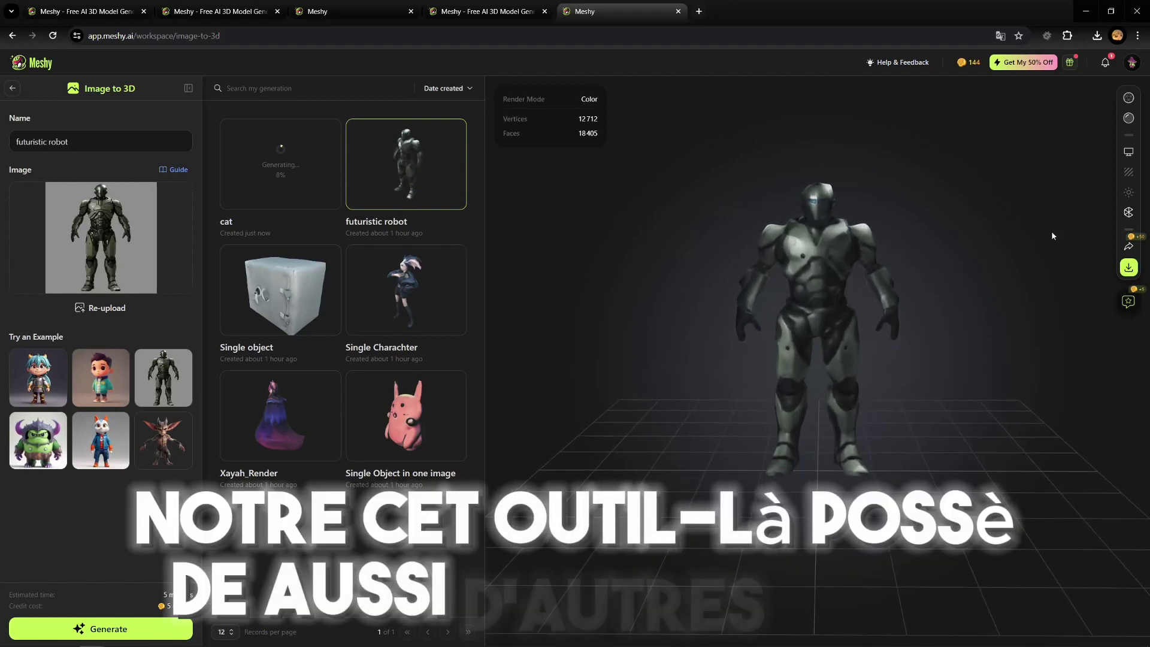
pyautogui.click(1129, 97)
pyautogui.scroll(10, 972, 231)
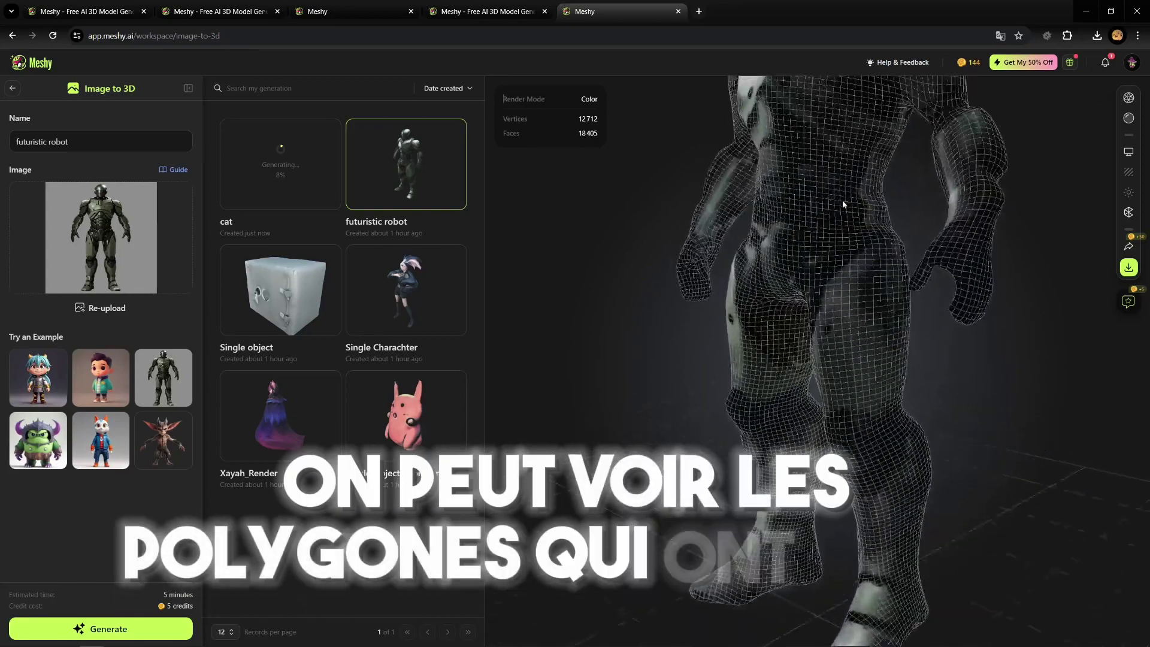
pyautogui.scroll(-5, 826, 258)
pyautogui.scroll(10, 797, 252)
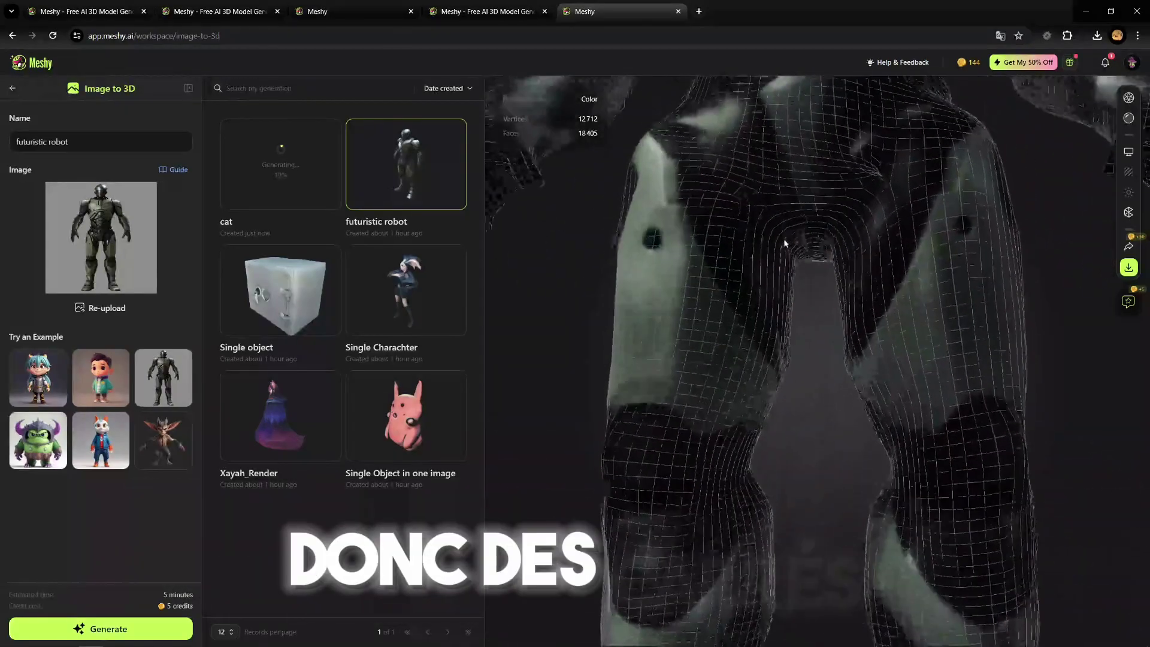
pyautogui.scroll(-4, 786, 250)
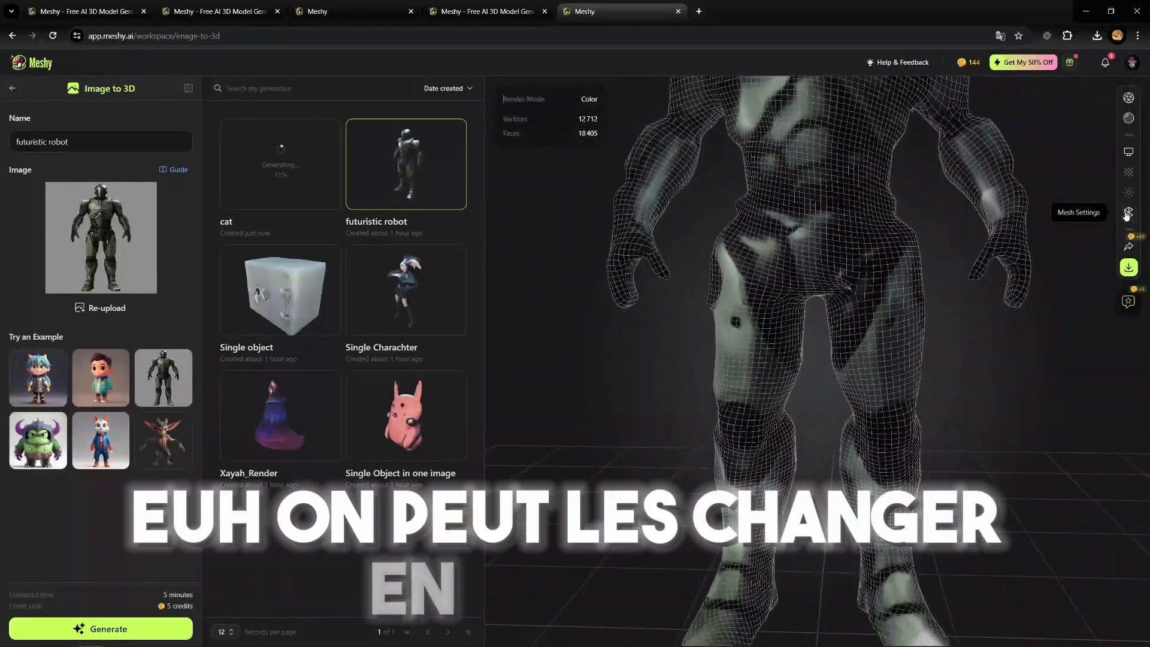
# Step: View the robot's mesh settings for polygon mode and reduction, and try the Auto-rotate display option
pyautogui.click(1128, 214)
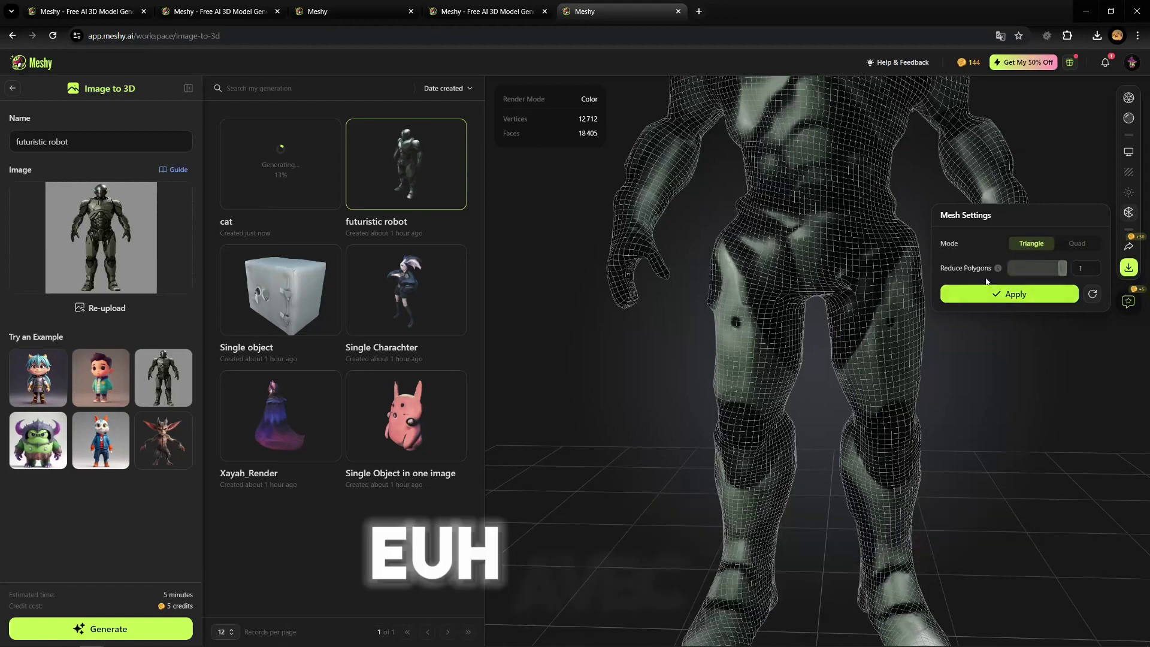
pyautogui.moveTo(810, 234); pyautogui.dragTo(815, 269)
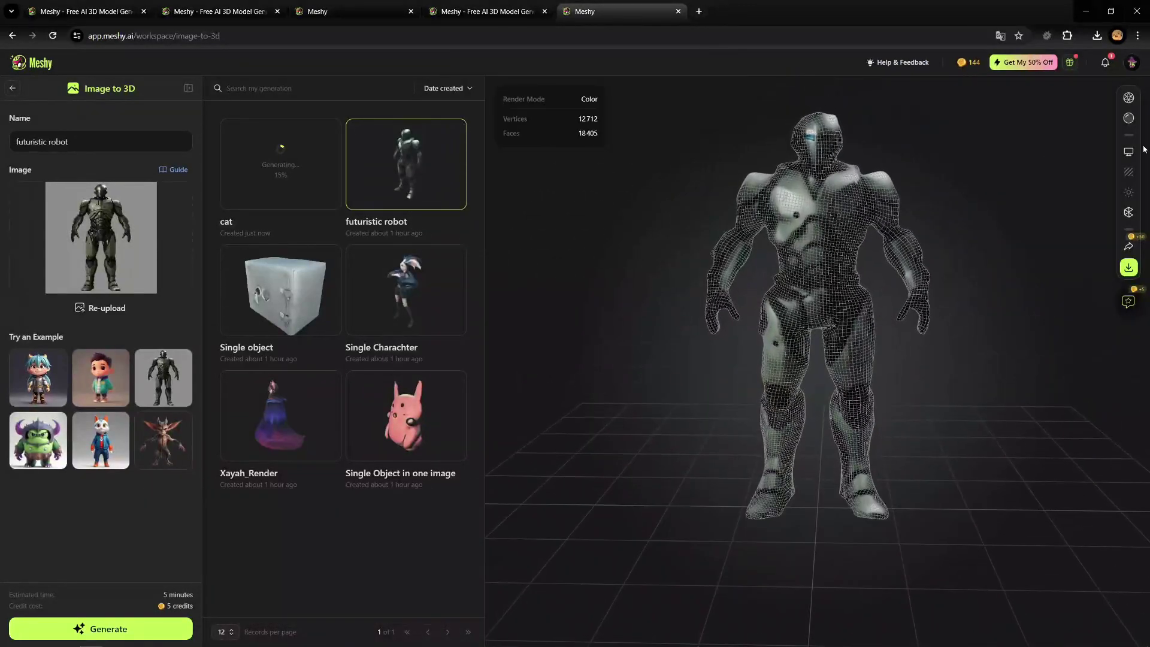
pyautogui.click(1091, 213)
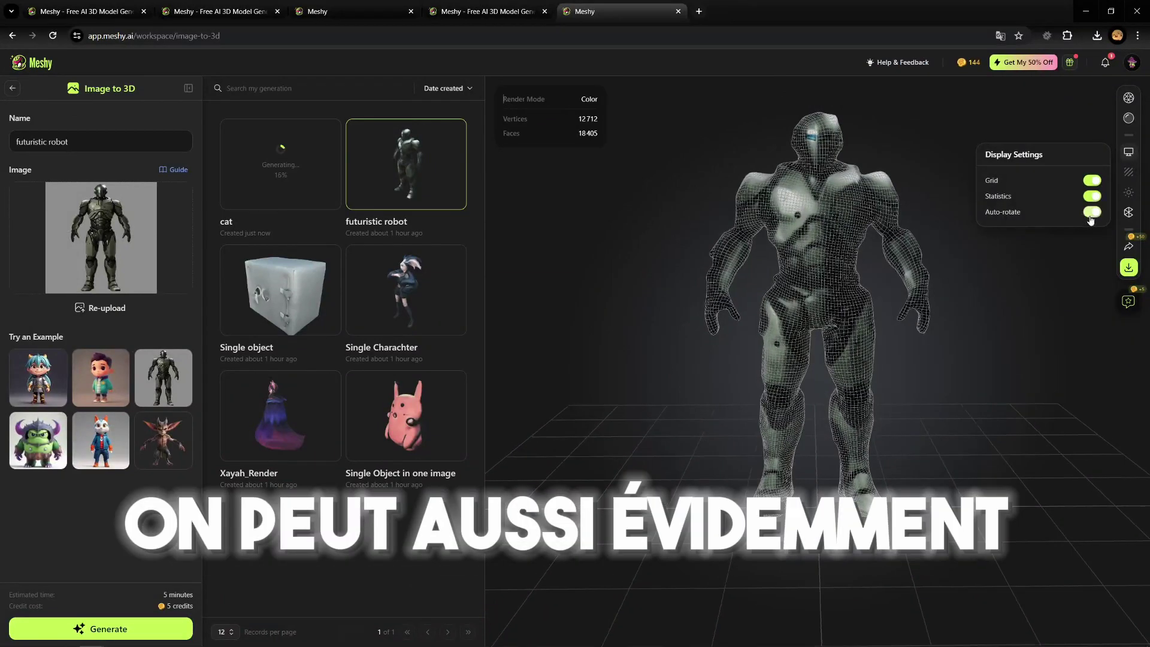
pyautogui.click(1091, 214)
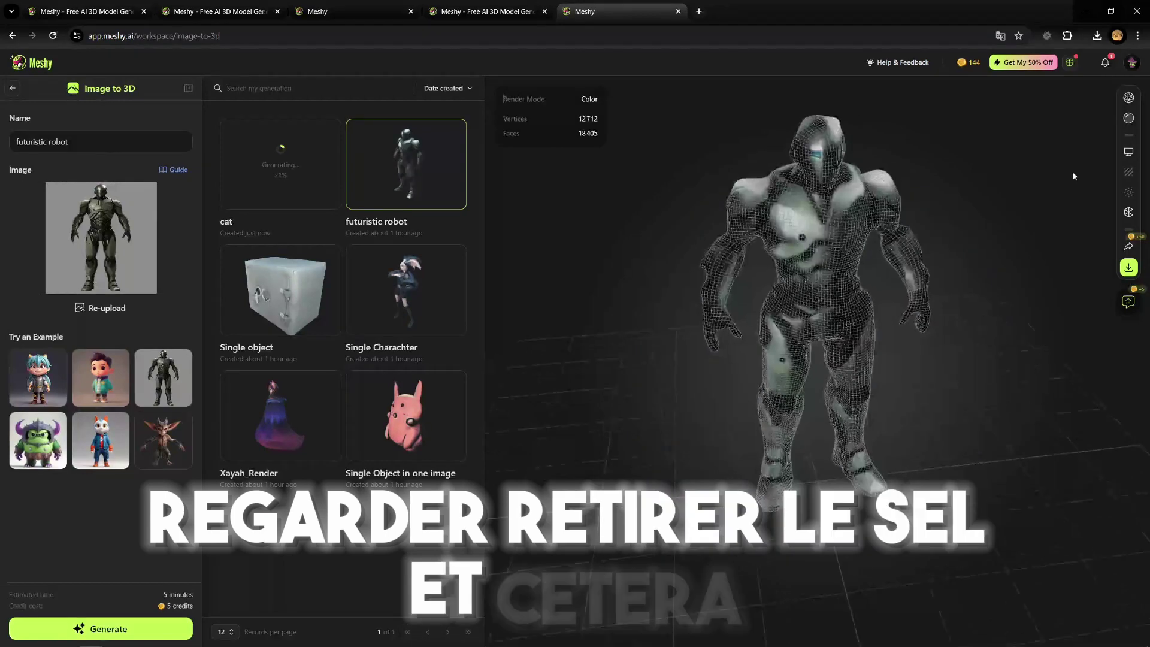
# Step: Show the robot without its texture to examine the bare mesh, and bring the texture back
pyautogui.click(1129, 119)
pyautogui.moveTo(889, 210); pyautogui.dragTo(914, 398)
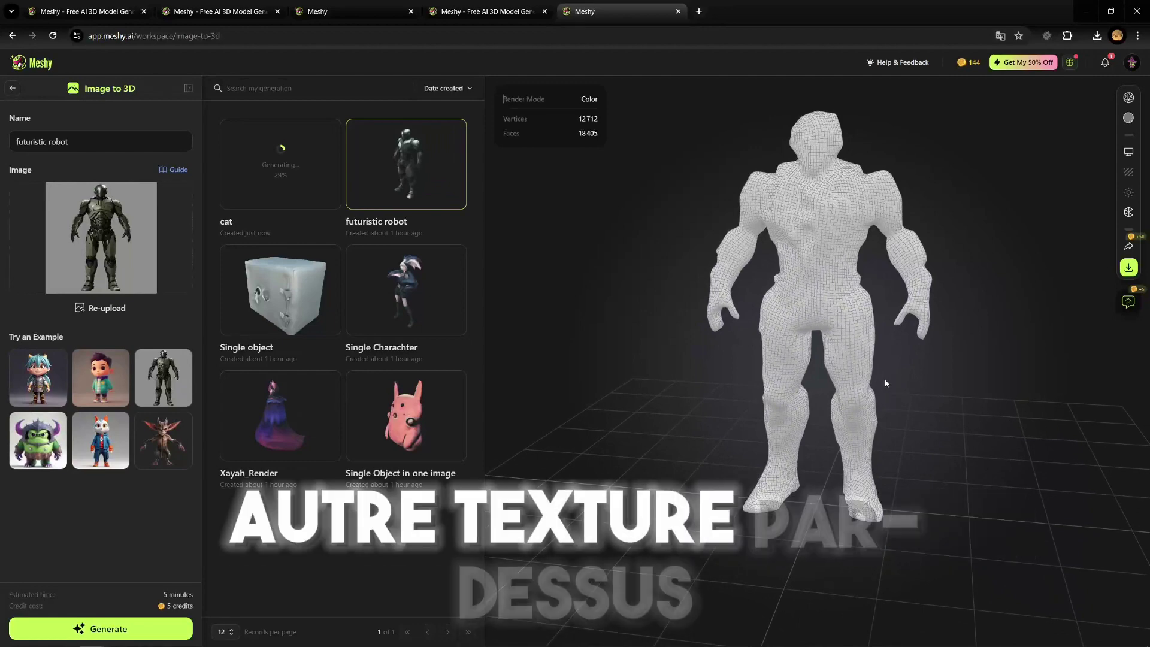
pyautogui.click(1128, 119)
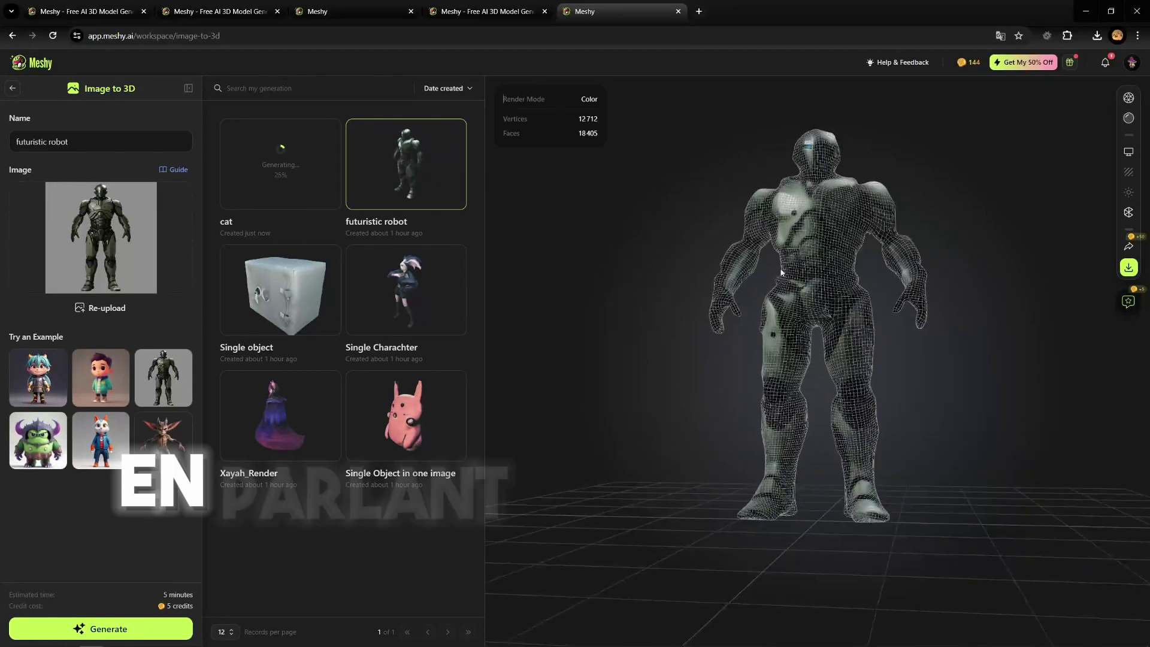
# Step: Look over the AI Texturing tool's text prompt and art style options, and return to the Discover page
pyautogui.click(12, 89)
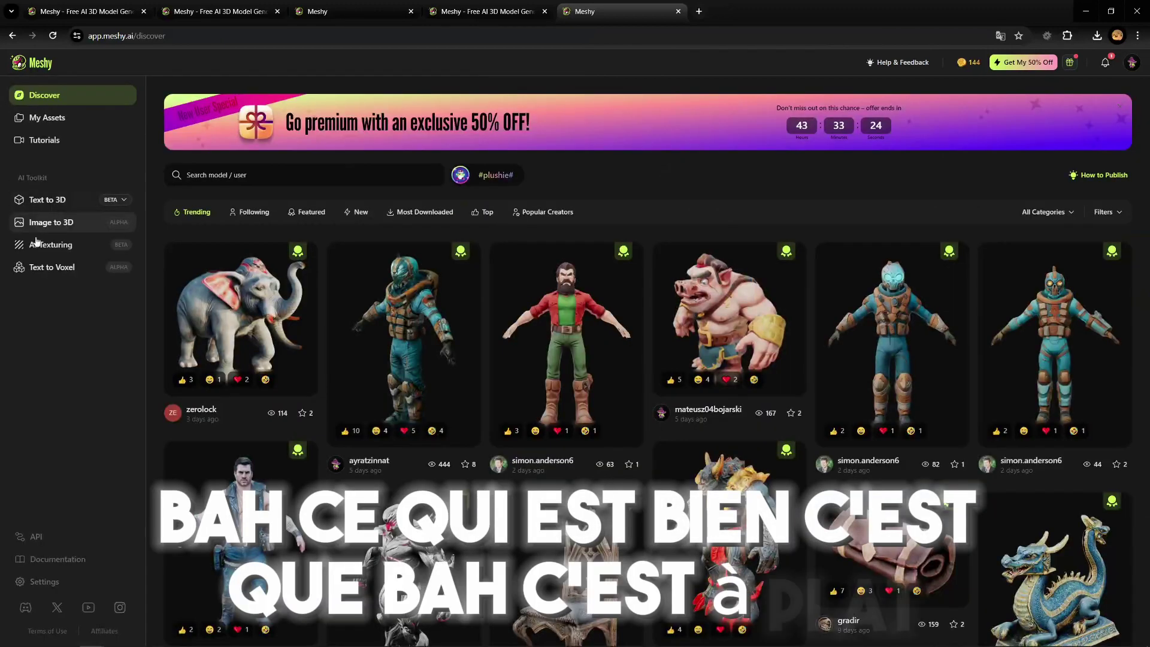
pyautogui.click(37, 244)
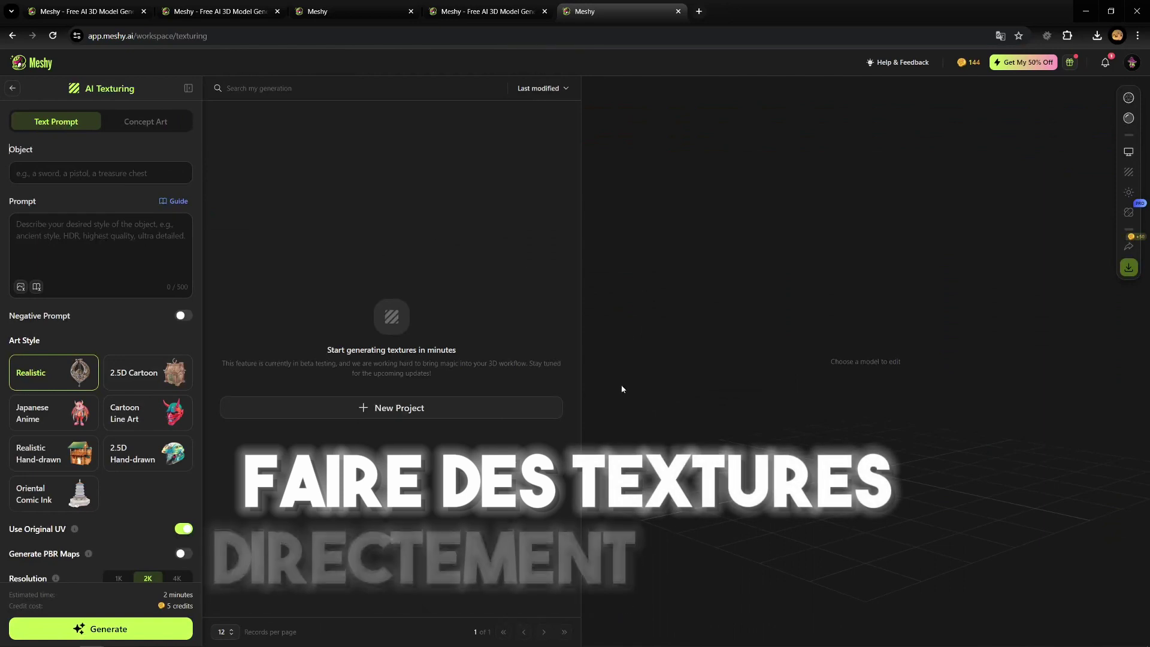
pyautogui.click(96, 252)
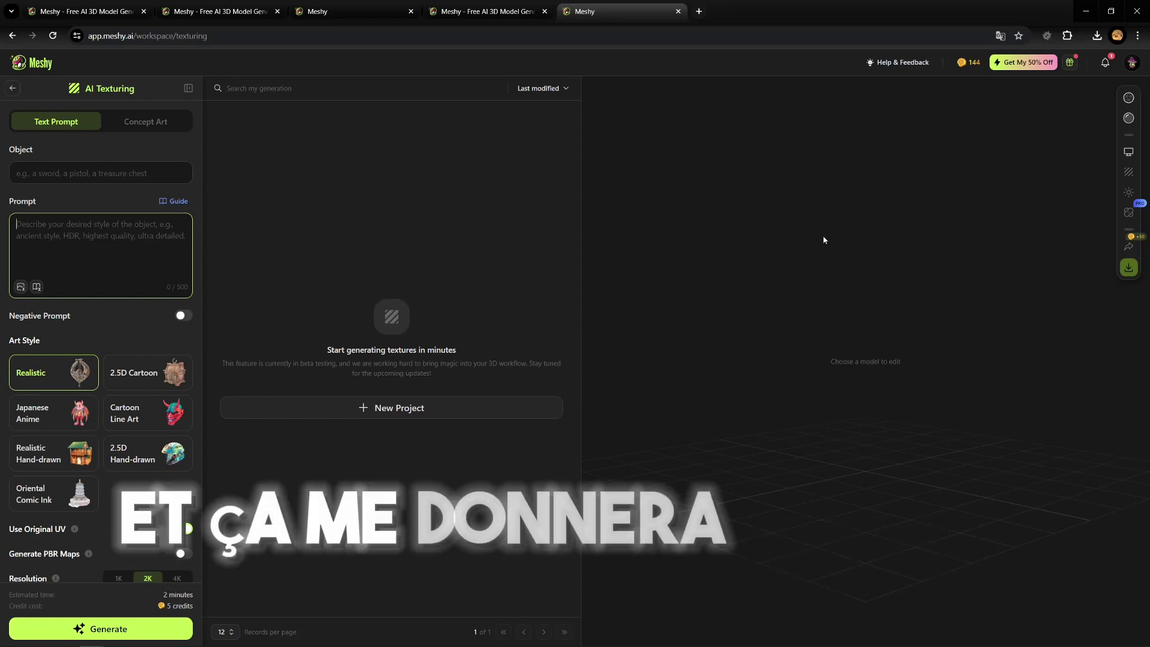
pyautogui.click(13, 90)
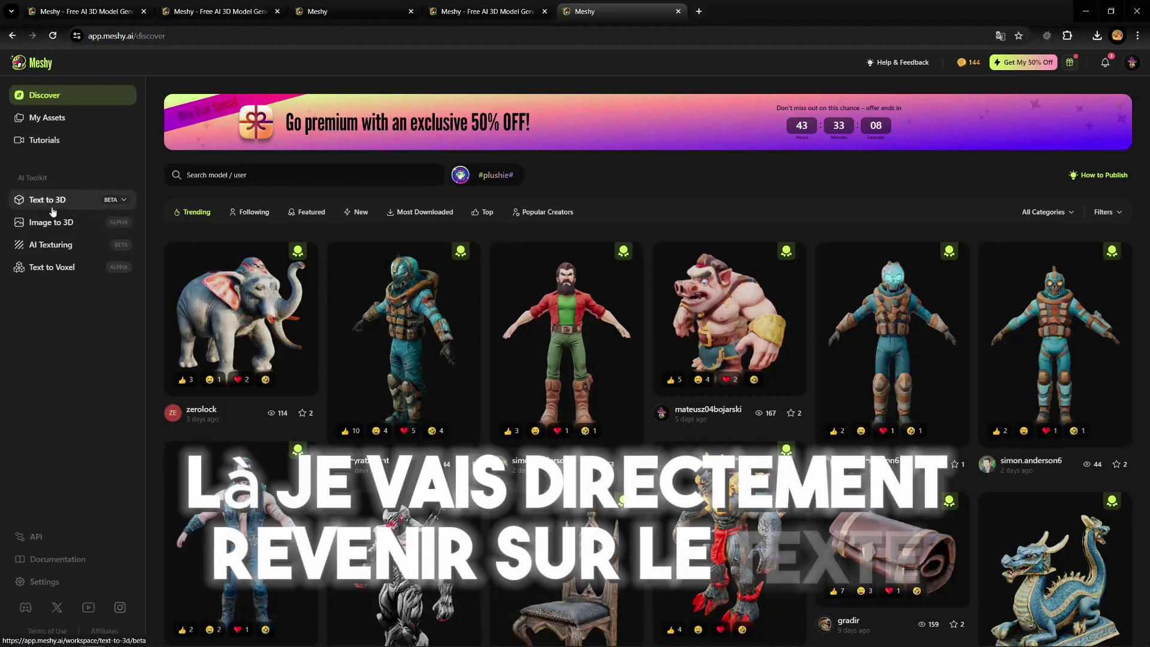
# Step: Preview the refined "a black chest wit a key" model in Text to 3D and examine its texture from several angles
pyautogui.click(53, 211)
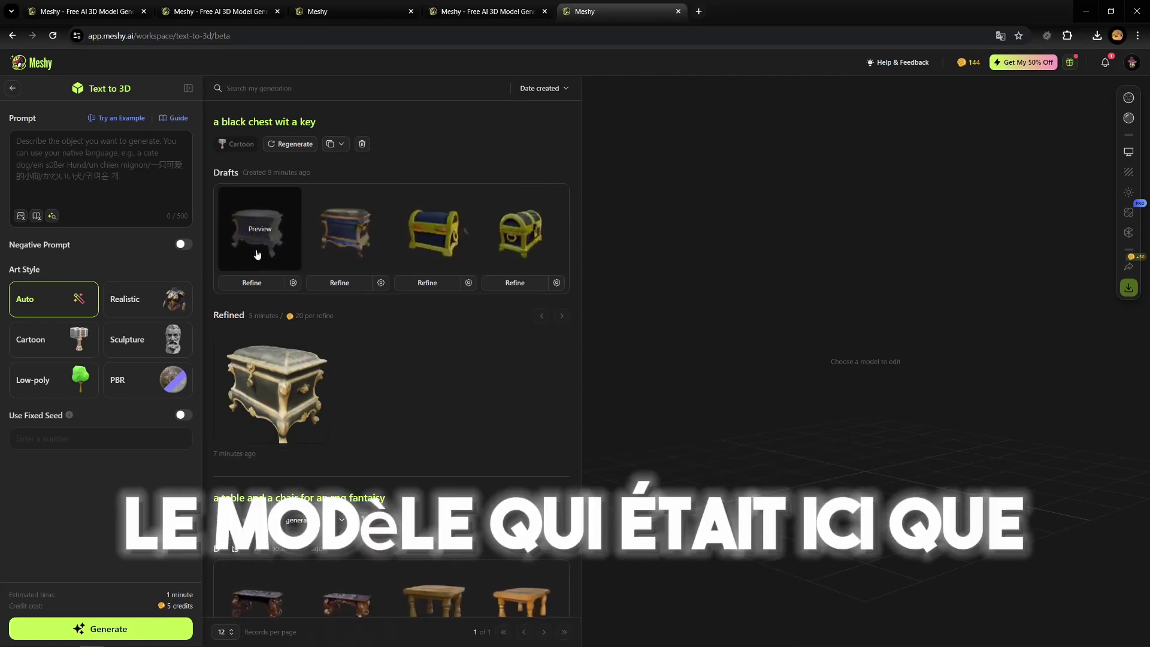
pyautogui.click(283, 242)
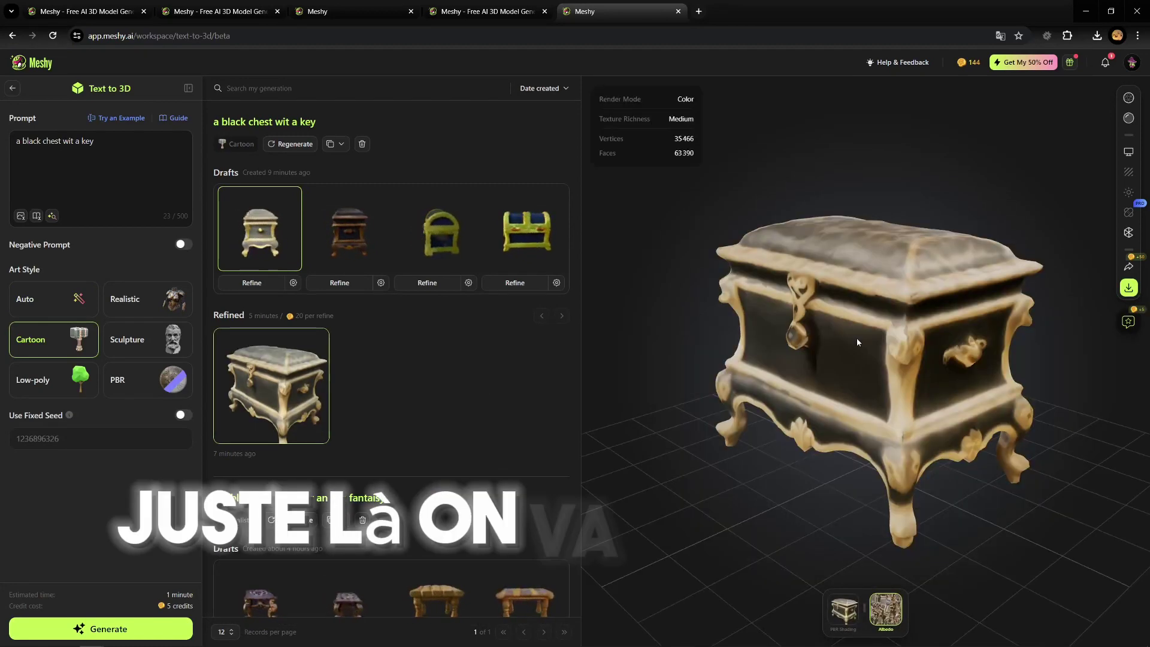
pyautogui.moveTo(941, 365); pyautogui.dragTo(1007, 399)
pyautogui.scroll(-2, 959, 395)
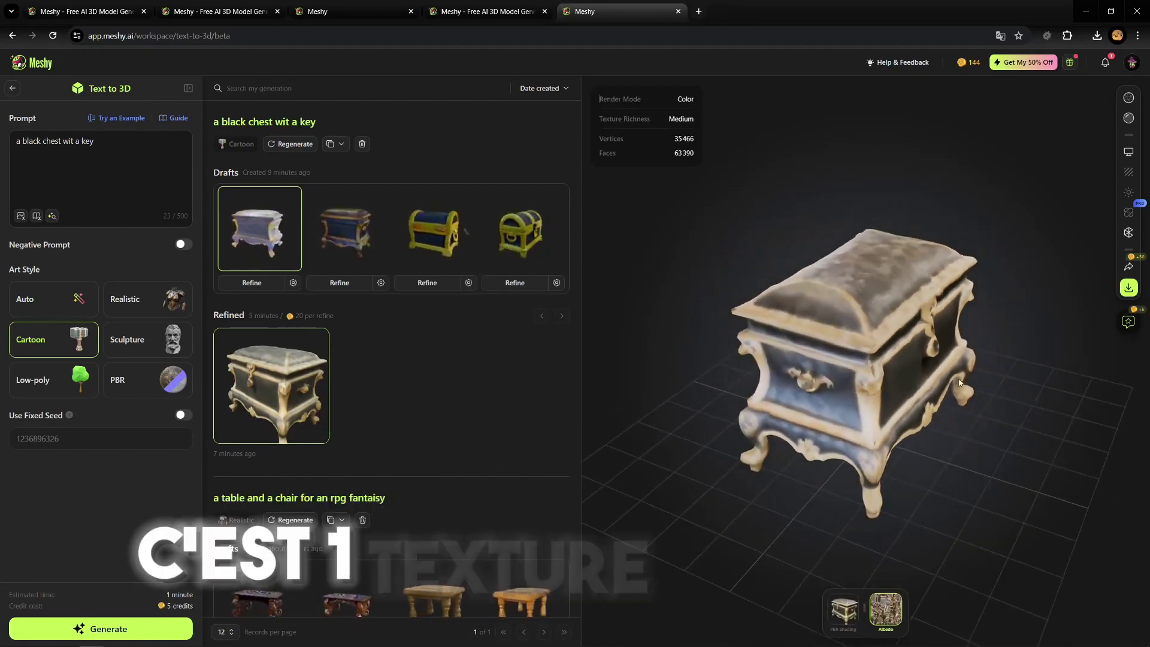
pyautogui.moveTo(916, 398); pyautogui.dragTo(980, 404)
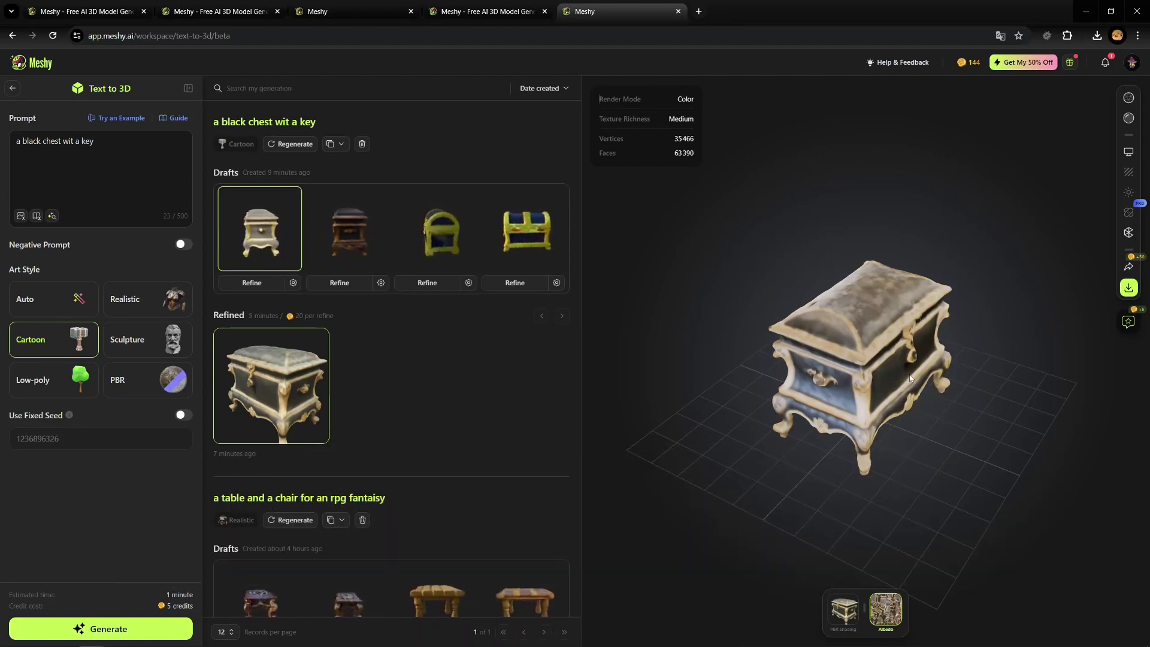
pyautogui.click(70, 157)
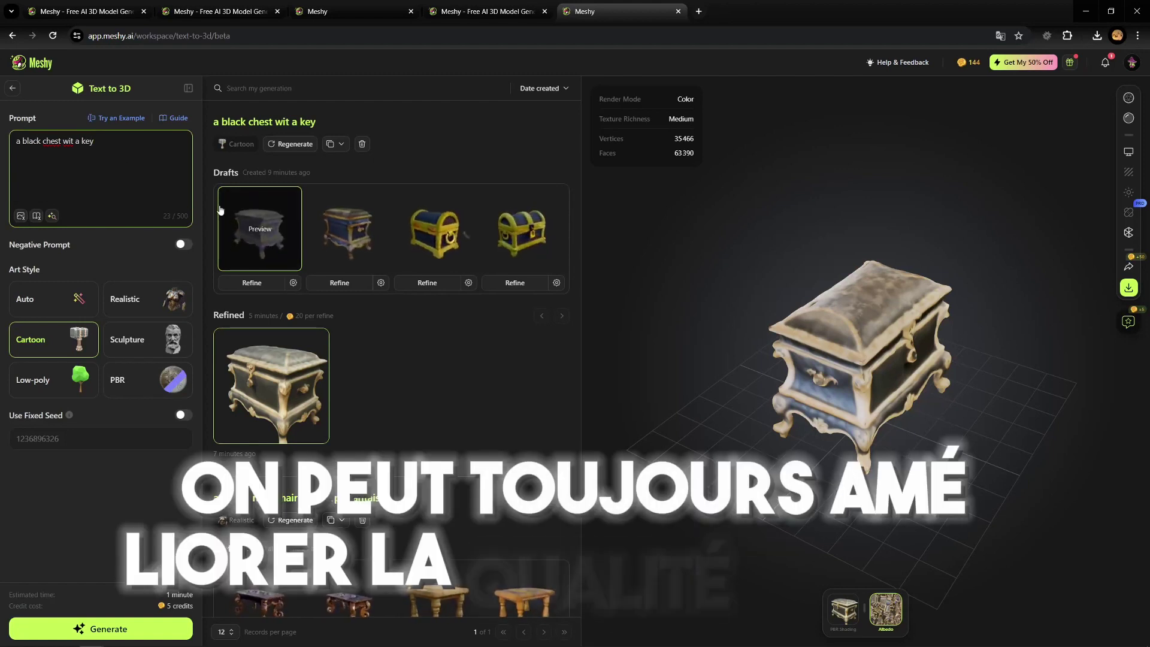
# Step: Examine the chest's untextured mesh with its wireframe displayed, and bring back the plain textured view
pyautogui.click(1130, 99)
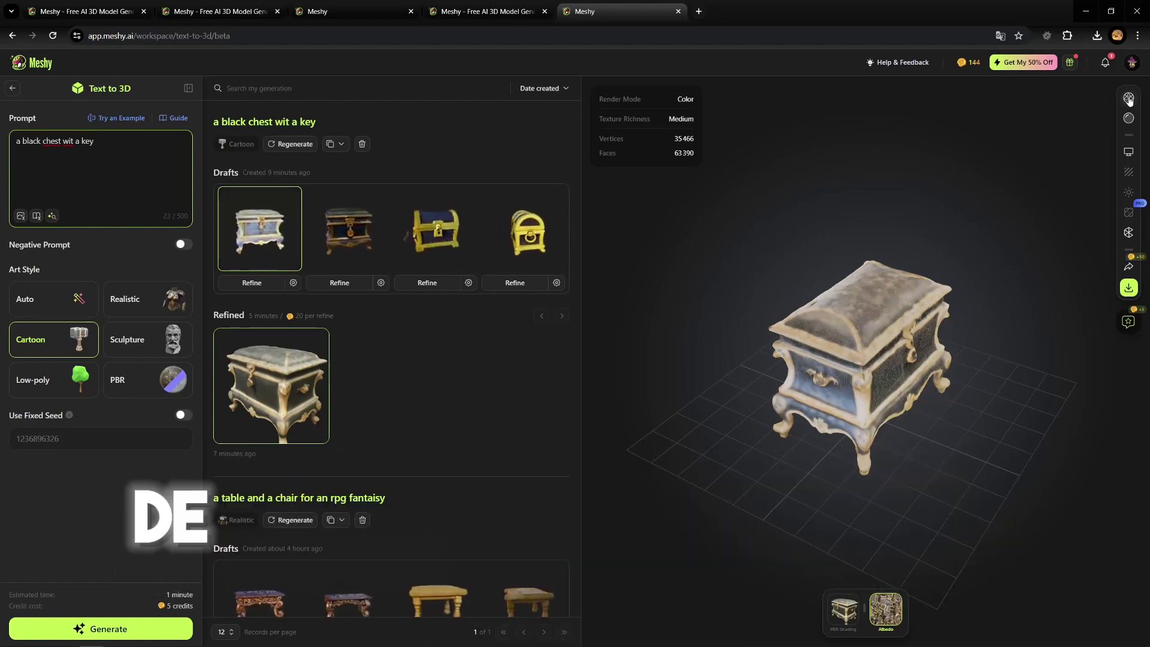
pyautogui.click(1130, 118)
pyautogui.moveTo(935, 317); pyautogui.dragTo(1039, 271)
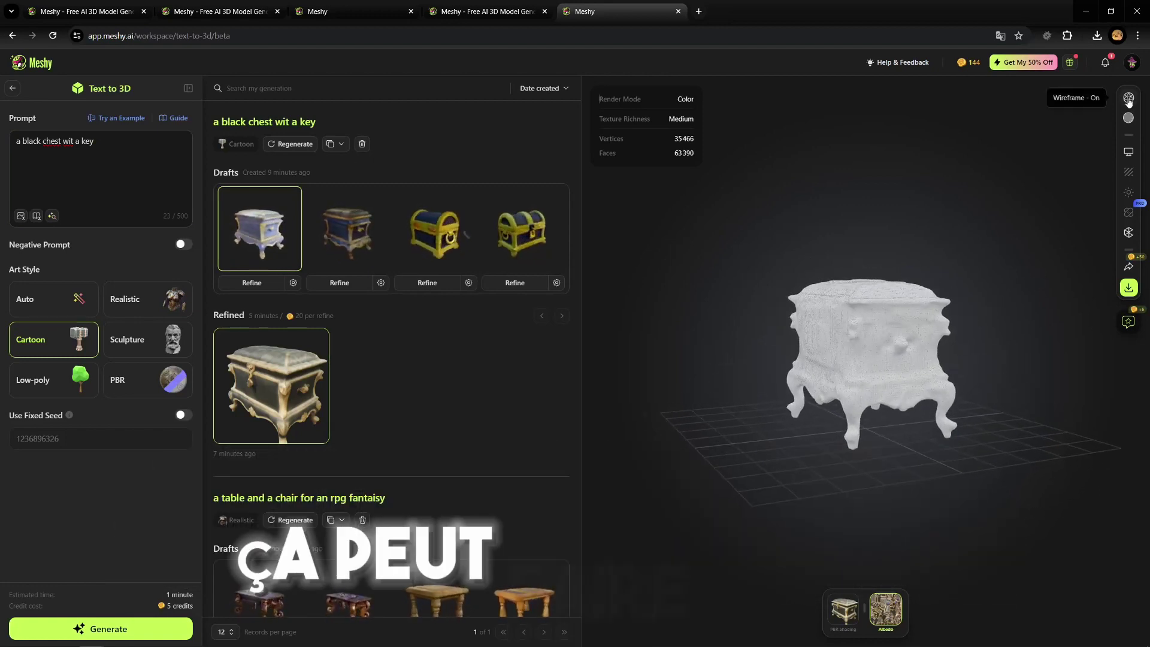
pyautogui.click(1130, 101)
pyautogui.click(1127, 117)
pyautogui.moveTo(986, 186); pyautogui.dragTo(864, 221)
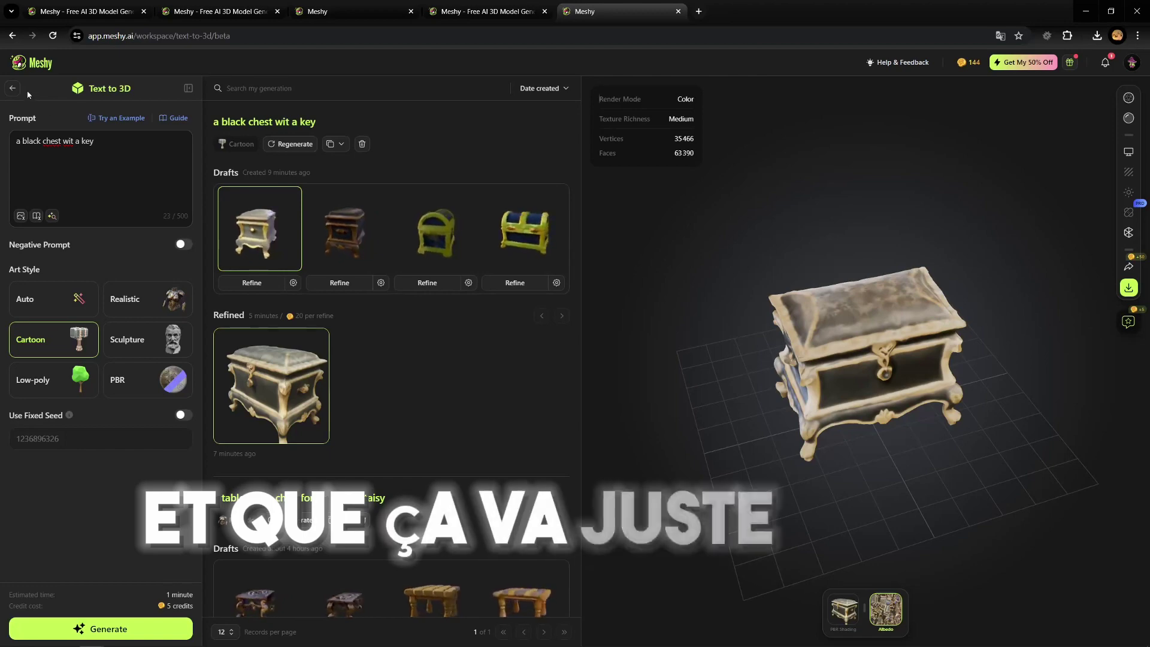
# Step: Preview the "cat" model in Image to 3D and examine it from several angles and distances
pyautogui.click(13, 88)
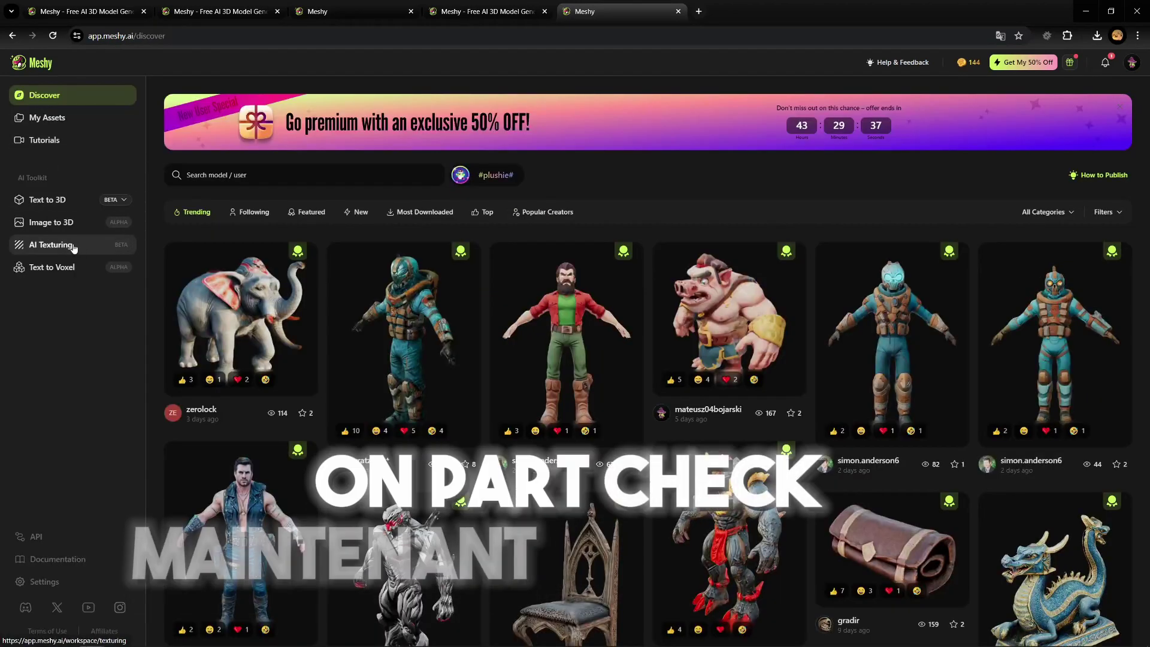
pyautogui.click(57, 223)
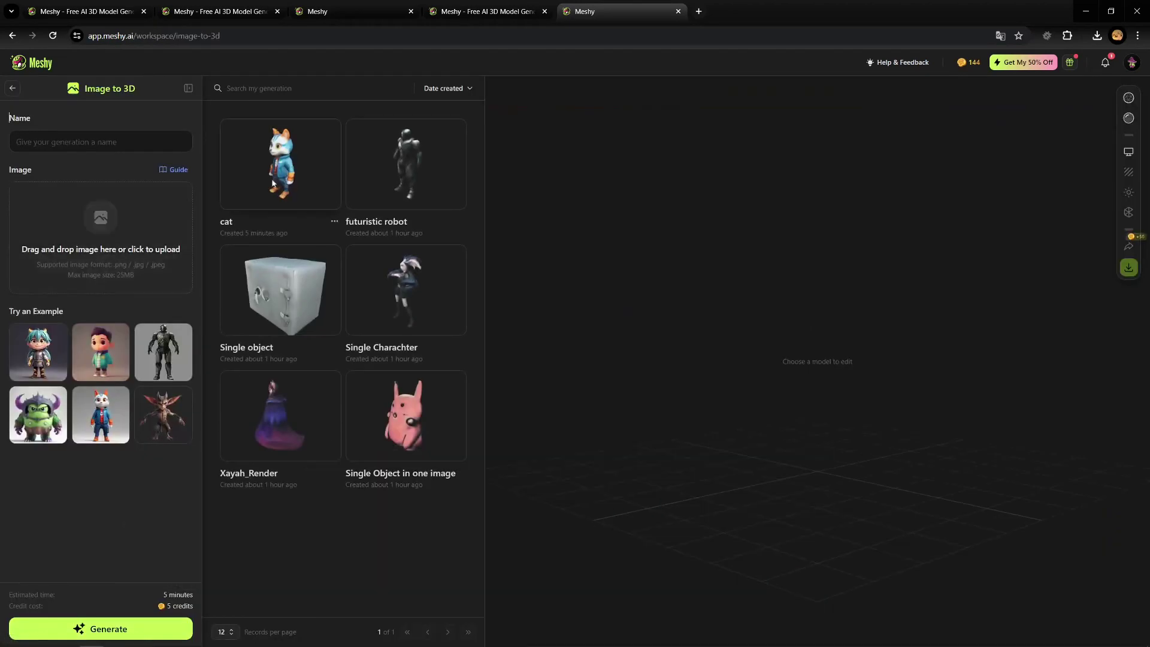
pyautogui.click(273, 183)
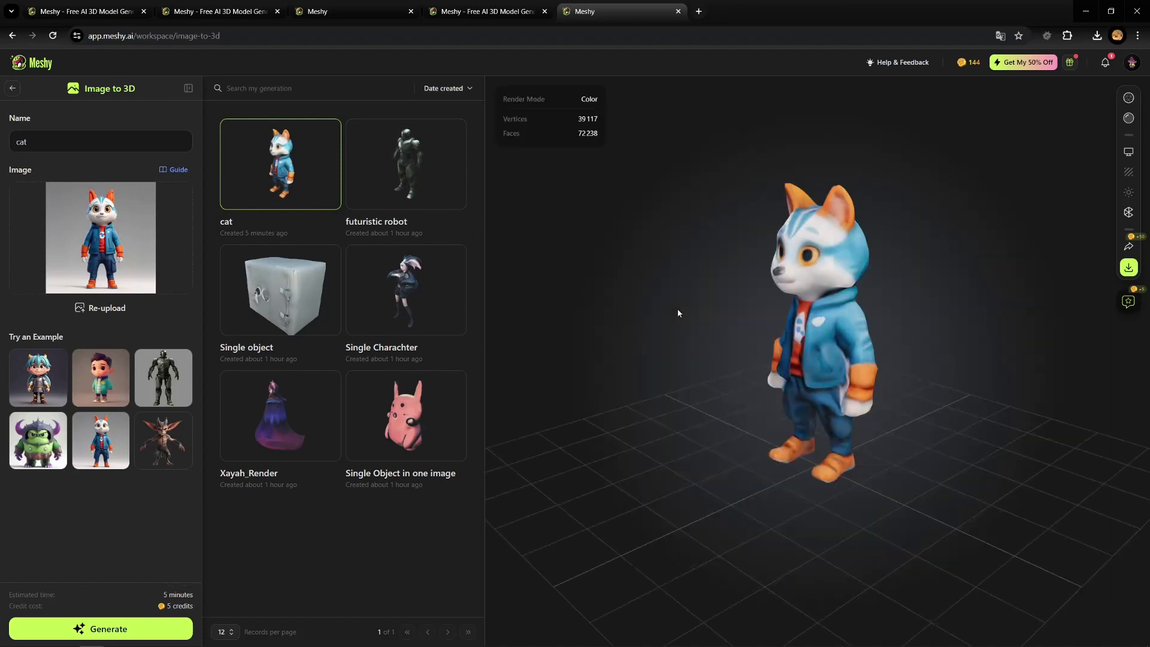
pyautogui.moveTo(697, 312); pyautogui.dragTo(883, 372)
pyautogui.moveTo(765, 332); pyautogui.dragTo(923, 355)
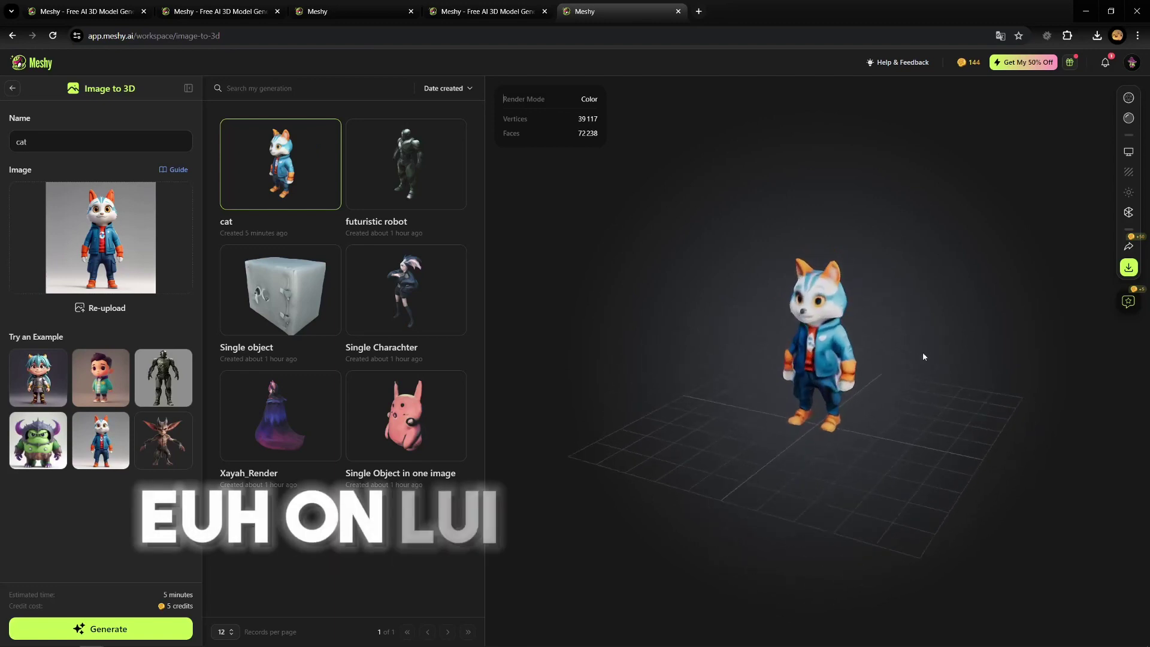
pyautogui.scroll(5, 923, 355)
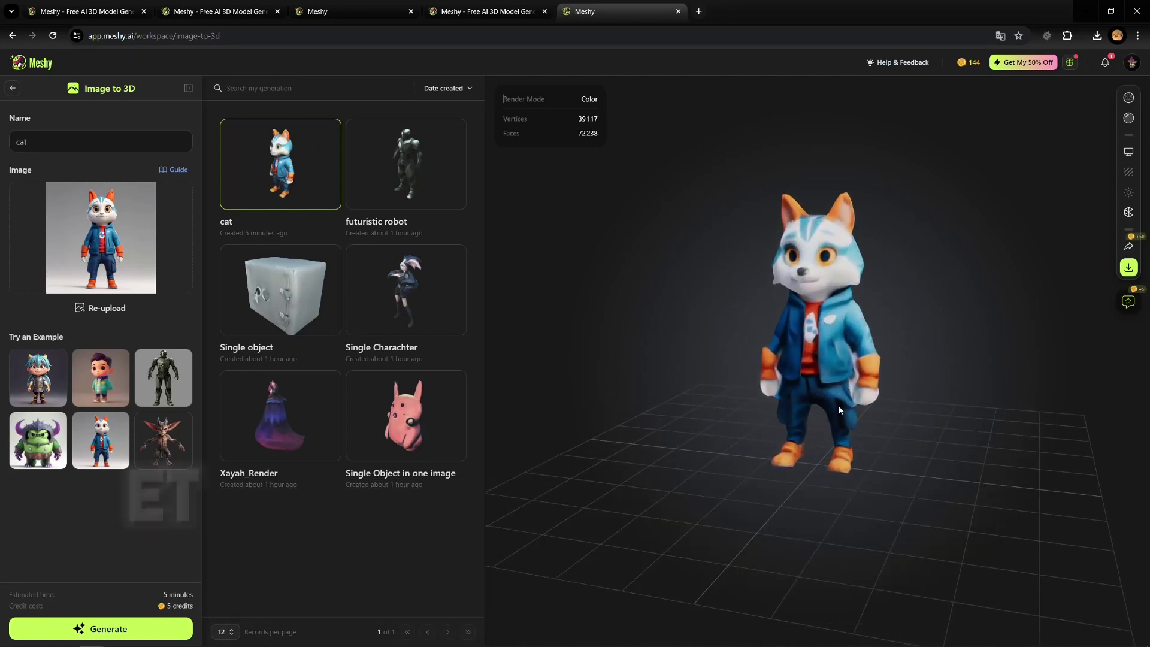
pyautogui.moveTo(793, 410); pyautogui.dragTo(837, 423)
pyautogui.scroll(-5, 838, 423)
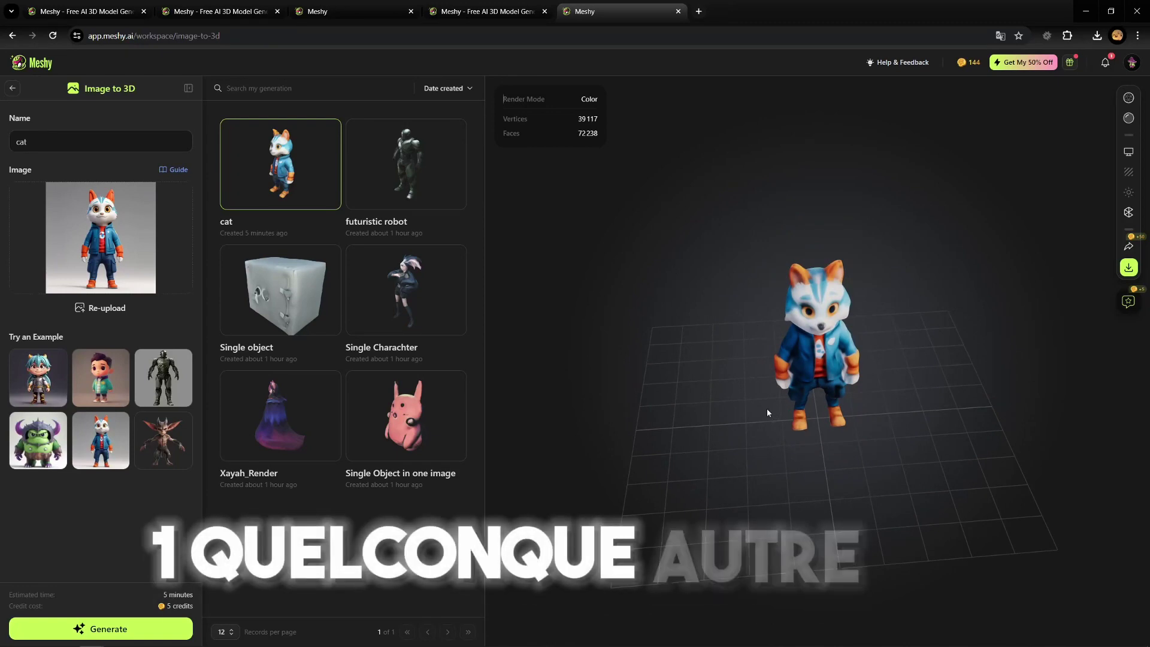
pyautogui.moveTo(769, 409); pyautogui.dragTo(825, 355)
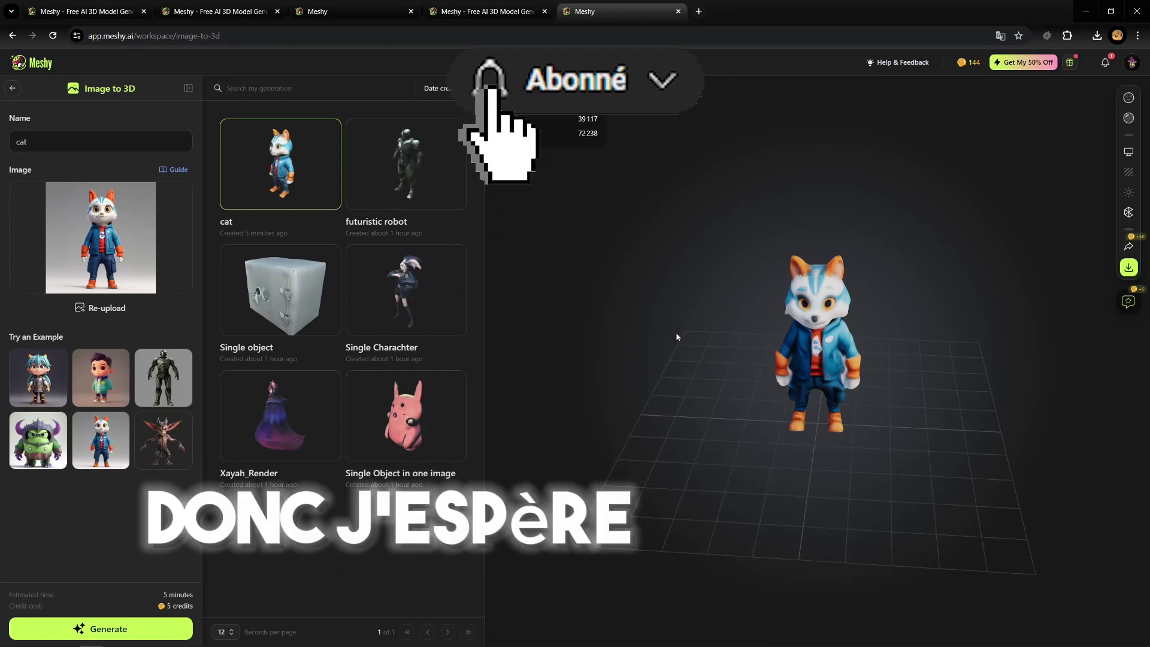
pyautogui.moveTo(690, 332); pyautogui.dragTo(812, 345)
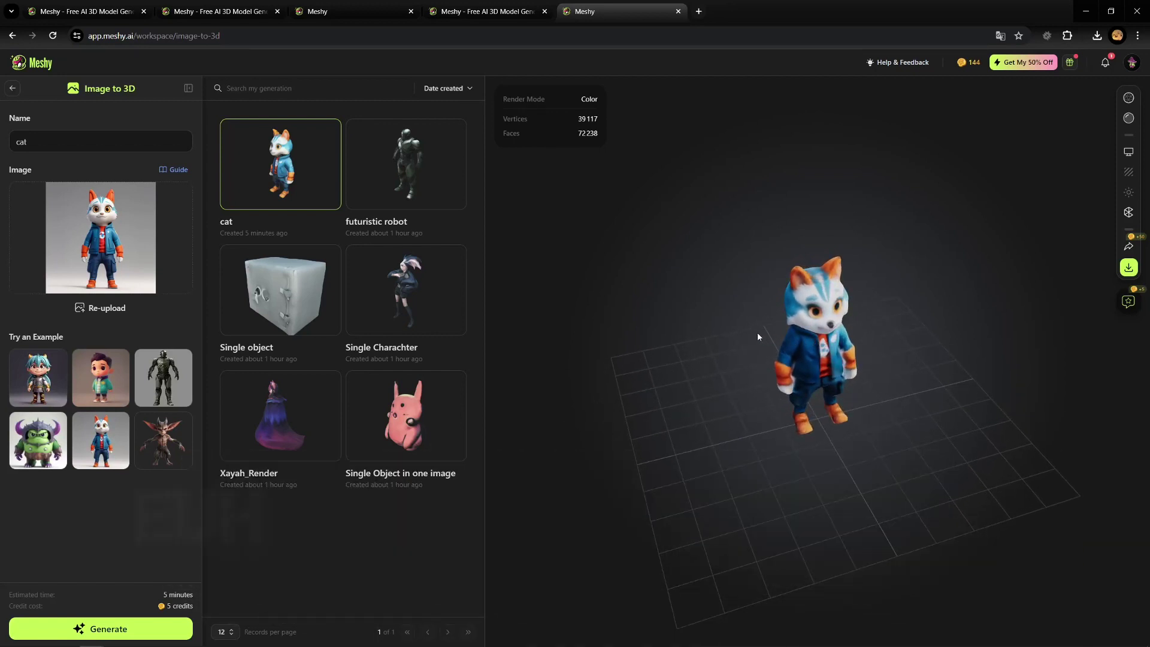
pyautogui.moveTo(757, 332); pyautogui.dragTo(739, 330)
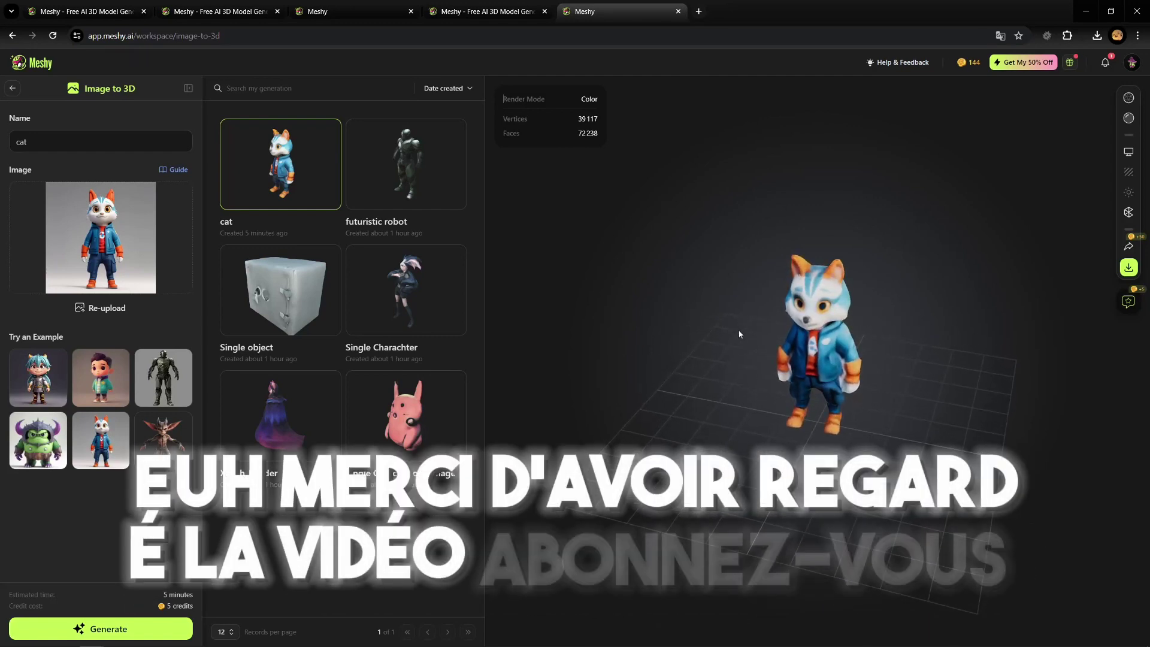
pyautogui.scroll(3, 821, 330)
pyautogui.moveTo(820, 330)
pyautogui.mouseDown()
pyautogui.moveTo(845, 327)
pyautogui.moveTo(792, 321)
pyautogui.mouseUp()
pyautogui.scroll(3, 793, 322)
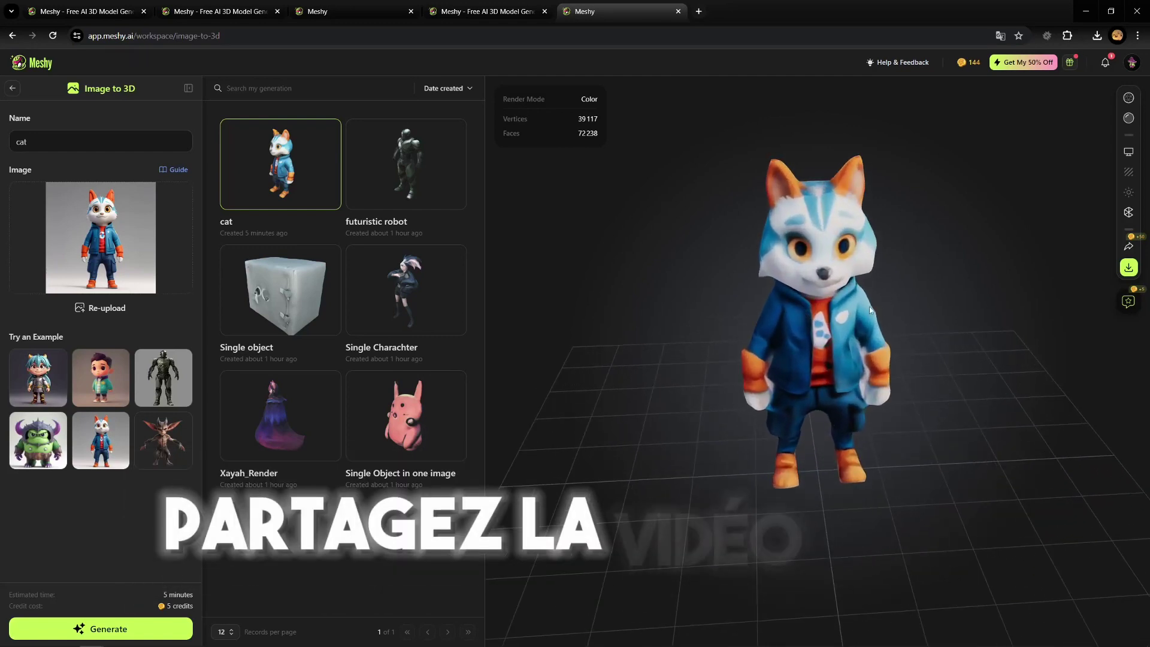